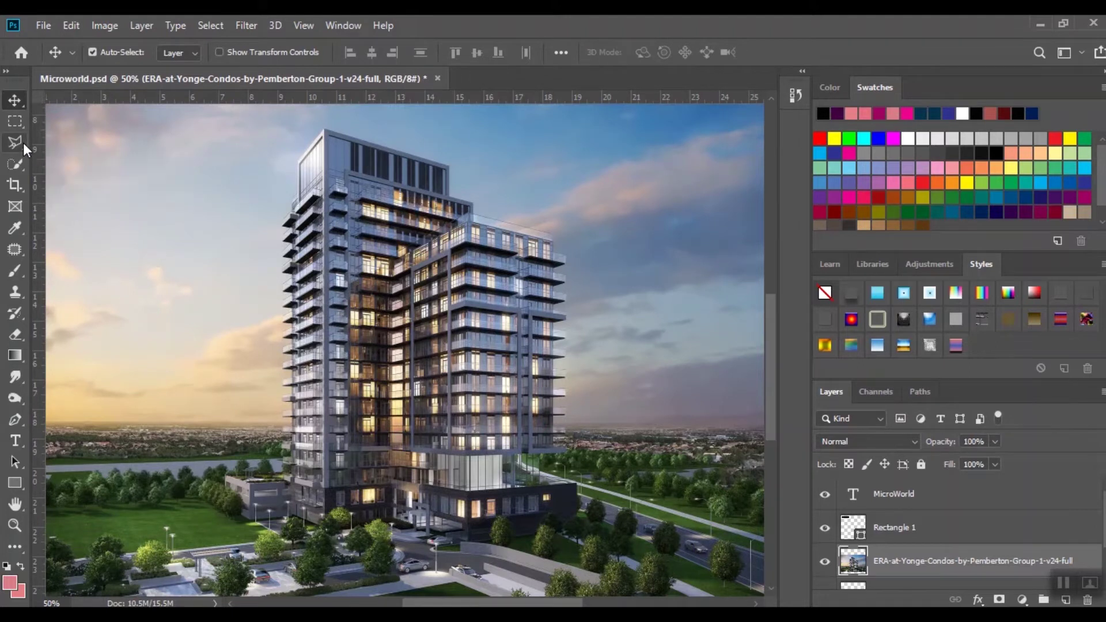
- Start a Polygonal Lasso outline along the distant field edge, ending at the tower's lower-left balconies
left_click_drag(23, 143, 79, 163)
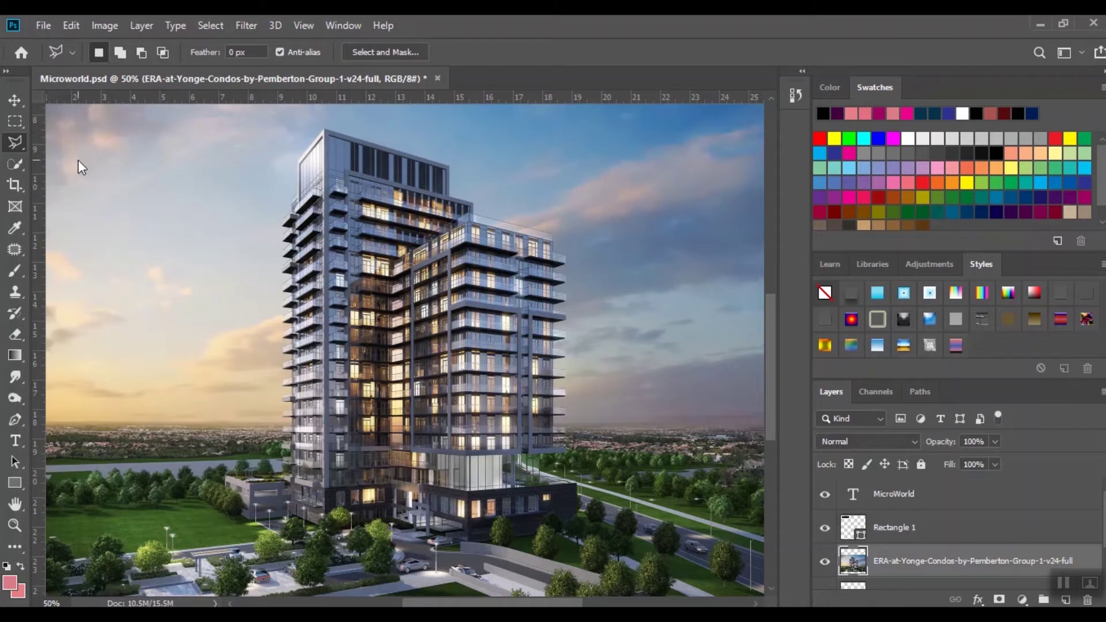
scroll(178, 388, "down", 3)
key("ctrl+minus")
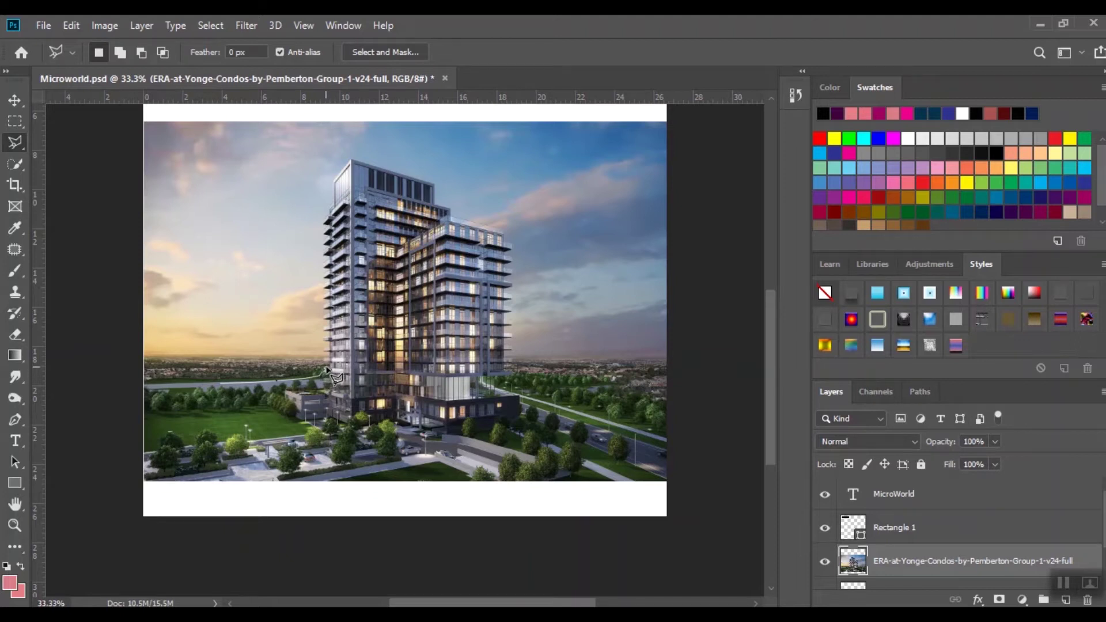
scroll(329, 368, "up", 6)
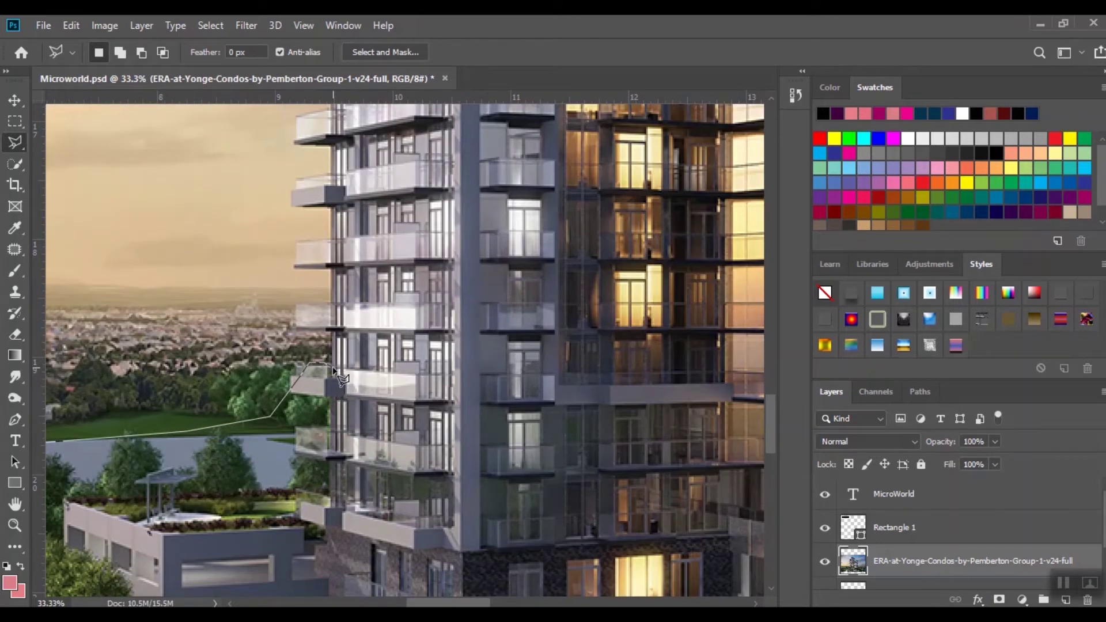
key("BackSpace")
left_click(286, 412)
left_click(331, 365)
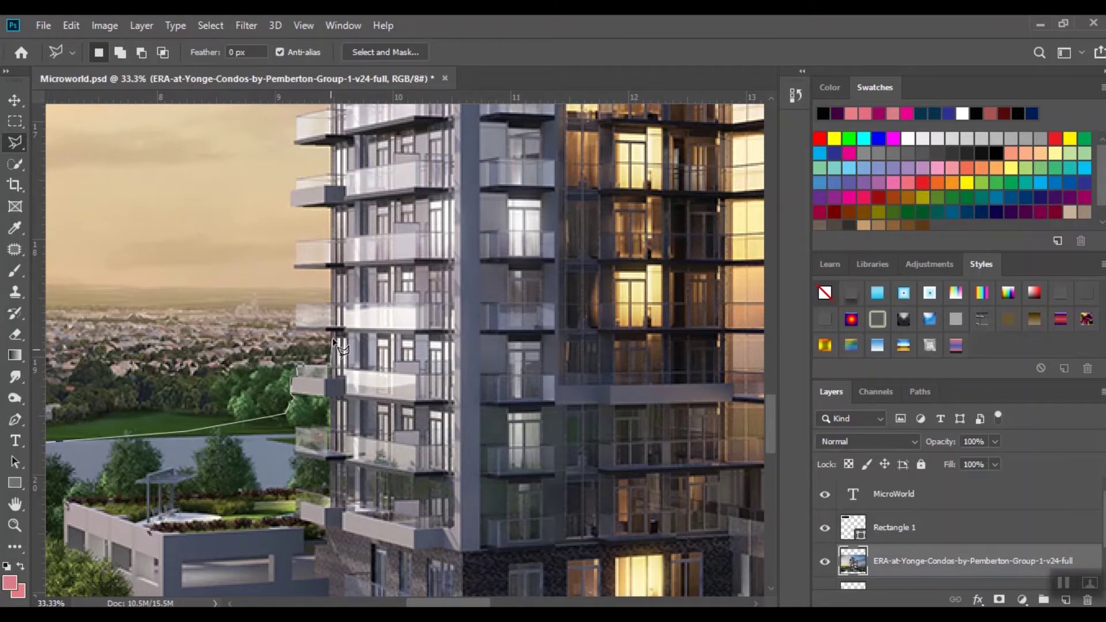
- Continue the lasso outline up around the lowest balconies on the tower's left side
left_click(333, 333)
left_click(296, 332)
left_click(295, 305)
left_click(330, 306)
left_click(297, 244)
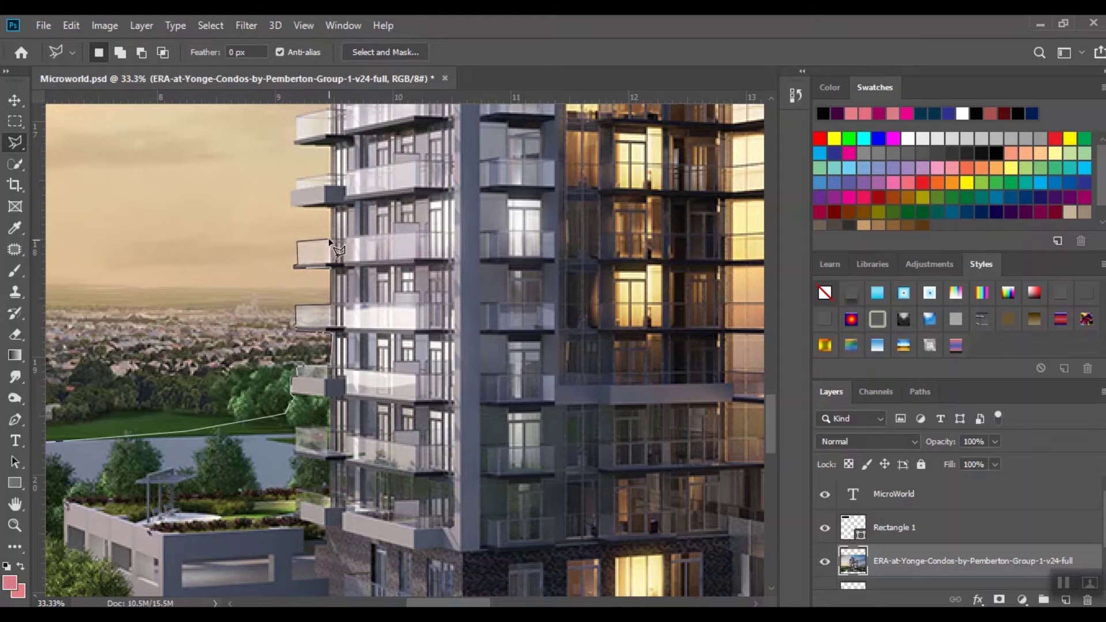
left_click(330, 240)
left_click(298, 191)
left_click(297, 181)
left_click(329, 172)
left_click(329, 146)
- Extend the lasso outline around the mid-height balconies on the tower's left side
left_click_drag(332, 109, 342, 456)
left_click(341, 426)
left_click(306, 396)
left_click(341, 387)
left_click(341, 364)
left_click(304, 361)
left_click(306, 336)
left_click(341, 323)
left_click(341, 303)
left_click(304, 299)
left_click(306, 273)
left_click(341, 259)
left_click(341, 239)
left_click(304, 236)
left_click(306, 213)
left_click(339, 194)
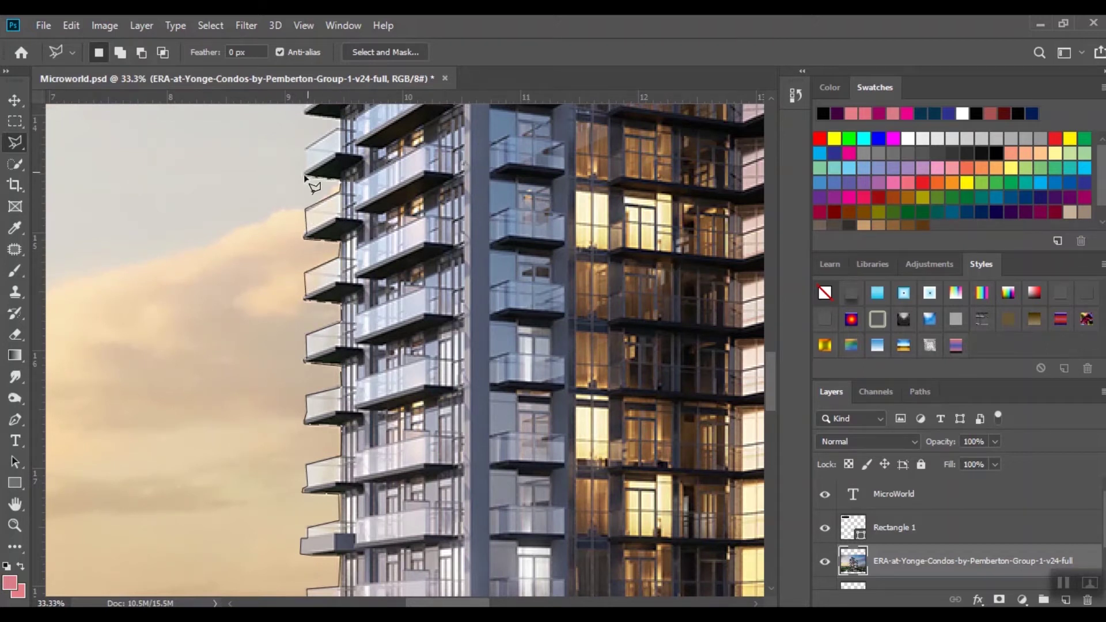
- Carry the lasso outline around the upper balconies on the tower's left side
left_click_drag(341, 133, 349, 391)
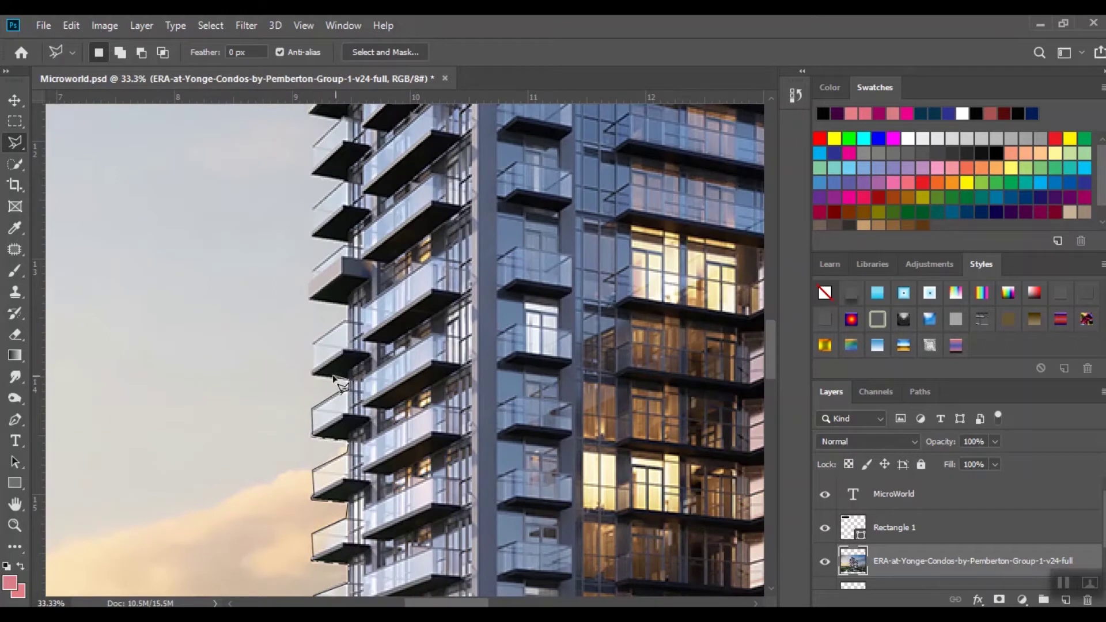
left_click(313, 375)
left_click(313, 347)
left_click(309, 299)
left_click(311, 264)
left_click(347, 247)
left_click(311, 236)
left_click(313, 199)
left_click(346, 180)
left_click(312, 174)
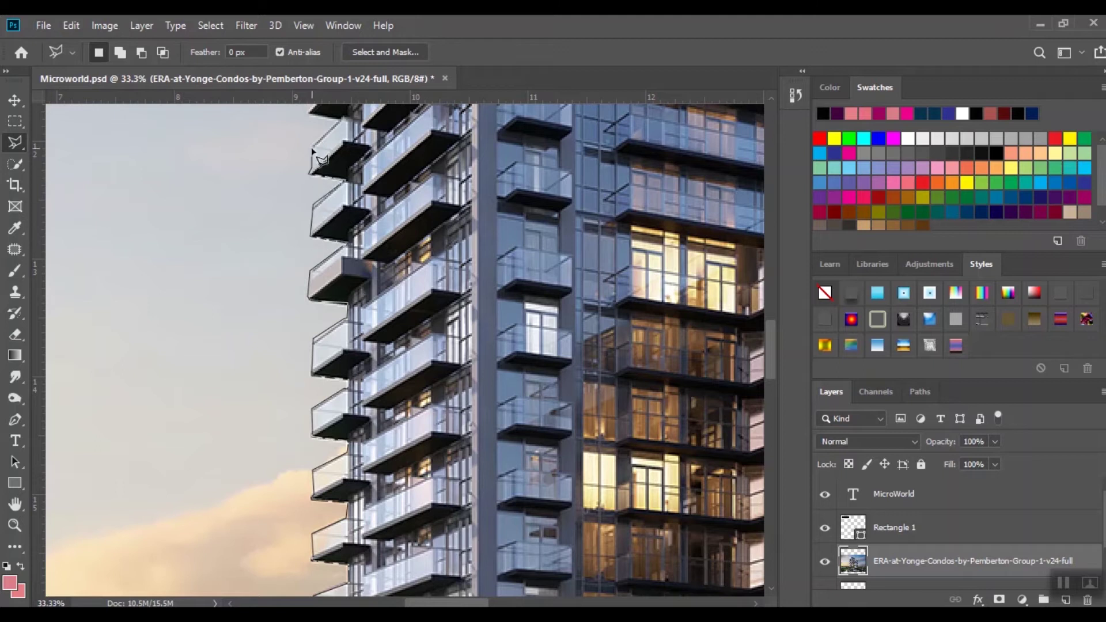
left_click(313, 146)
- Trace the topmost left balconies and the penthouse's left wall up to the roof peak
left_click_drag(313, 146, 317, 500)
left_click(347, 472)
left_click(311, 468)
left_click(311, 436)
left_click(349, 410)
left_click(348, 379)
left_click(372, 336)
left_click(374, 205)
left_click_drag(427, 193, 417, 415)
left_click(469, 304)
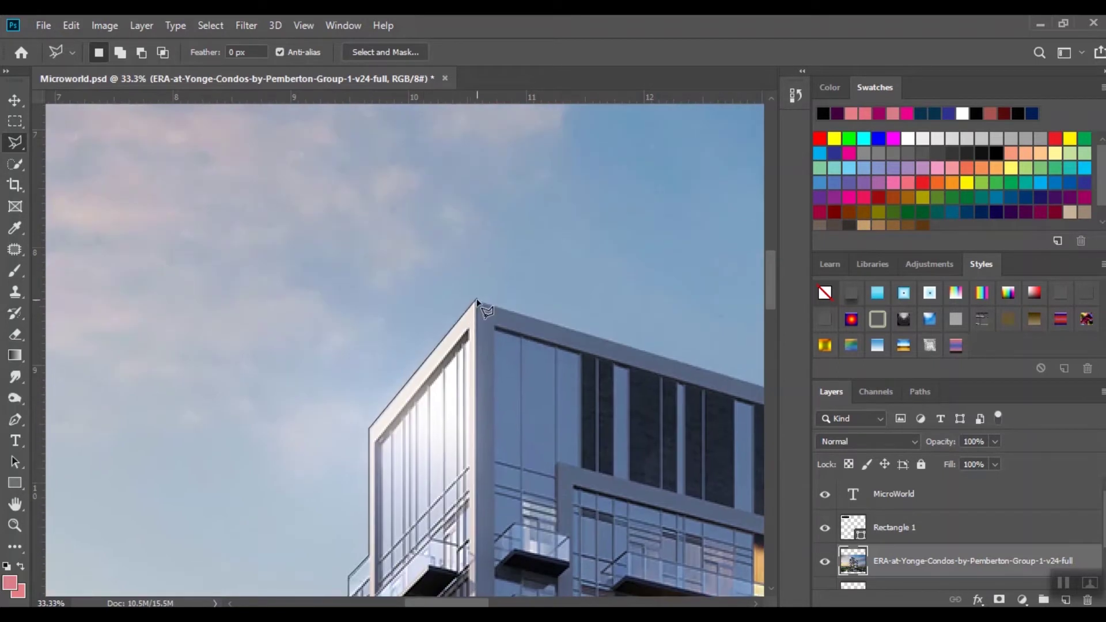
- Trace the tower's roofline from the peak down along the lower block's glass parapet to its right corner
left_click_drag(720, 346, 386, 430)
left_click(648, 460)
left_click_drag(648, 460, 452, 254)
left_click(442, 375)
left_click(537, 399)
left_click(537, 445)
mouse_move(538, 448)
left_mouse_down()
mouse_move(121, 330)
mouse_move(147, 312)
left_mouse_up()
left_click(456, 390)
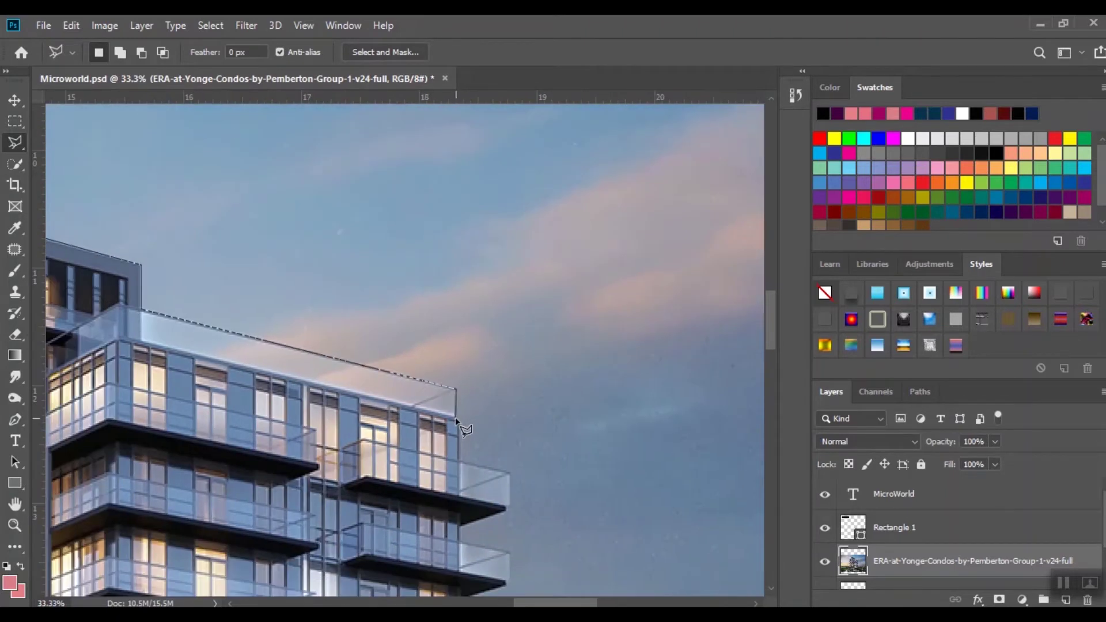
- Continue the lasso outline down around the top balconies on the building's right side
left_click(462, 464)
left_click(508, 475)
left_click(509, 510)
left_click(462, 528)
left_click(461, 545)
left_click(510, 556)
left_click(509, 579)
left_click_drag(493, 598, 520, 318)
left_click(487, 318)
left_click(488, 341)
left_click(537, 347)
left_click(536, 380)
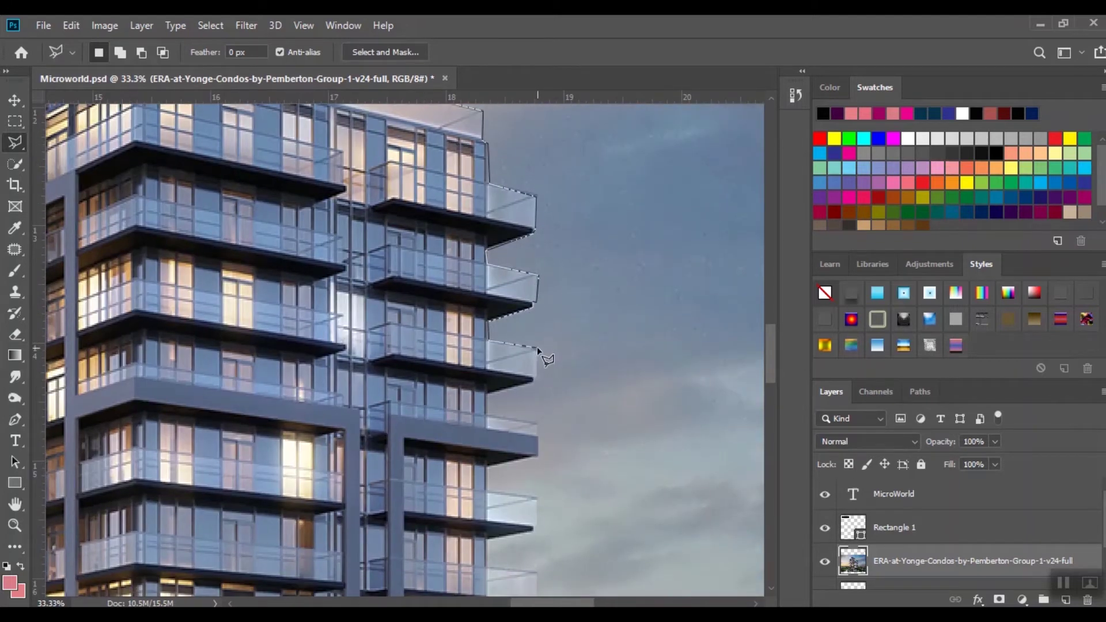
- Trace the framed balcony and the mid-height balconies below it on the building's right side
left_click(487, 394)
left_click(488, 416)
left_click(537, 423)
left_click(537, 456)
left_click(488, 466)
left_click(487, 489)
left_click(538, 497)
left_click(535, 529)
left_click(537, 573)
- Trace the remaining lower balconies on the building's right side down towards the podium
mouse_move(537, 573)
left_mouse_down()
mouse_move(535, 106)
mouse_move(538, 146)
left_mouse_up()
left_click(538, 177)
left_click(489, 186)
left_click(490, 222)
left_click(538, 227)
left_click(537, 259)
left_click(489, 265)
left_click(489, 301)
left_click(538, 303)
left_click(537, 334)
left_click(489, 340)
left_click(489, 377)
left_click(537, 379)
left_click(536, 410)
left_click(489, 411)
left_click(488, 451)
left_click(538, 487)
left_click(488, 489)
left_click(488, 527)
left_click(540, 529)
left_click(541, 561)
- Outline the trees and road right of the podium and close the selection along the photo's bottom edge
scroll(541, 567, "down", 5)
left_click(454, 306)
left_click(557, 305)
left_click(595, 270)
left_click(639, 341)
left_click(673, 333)
left_click_drag(673, 333, 546, 250)
left_click(576, 194)
left_click(617, 191)
left_click_drag(652, 237, 460, 196)
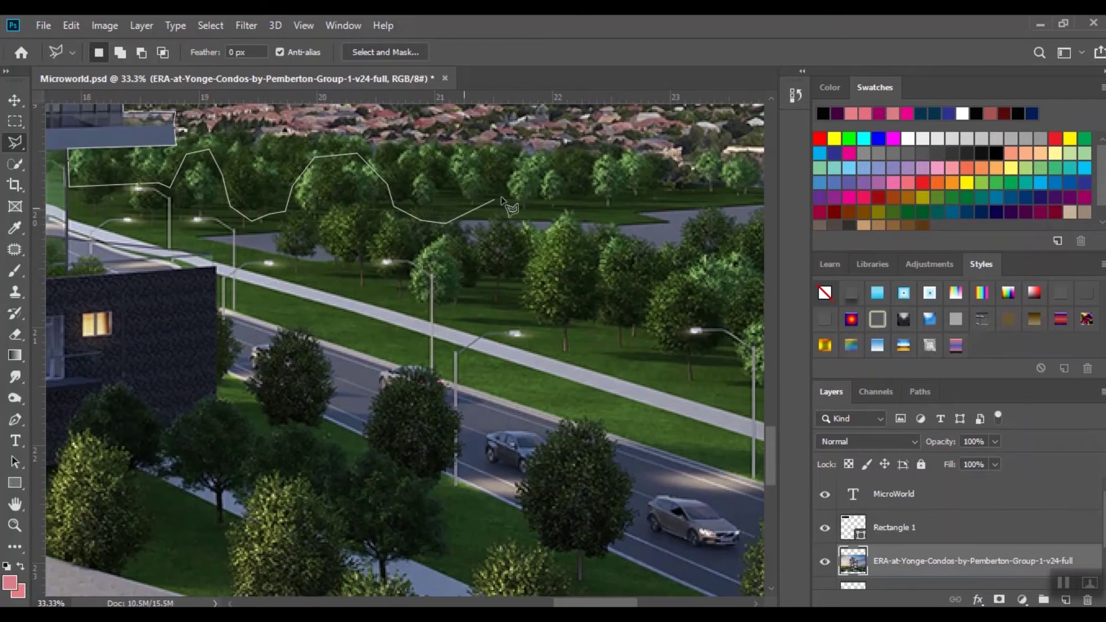
left_click(594, 228)
scroll(662, 323, "down", 4)
left_click(656, 308)
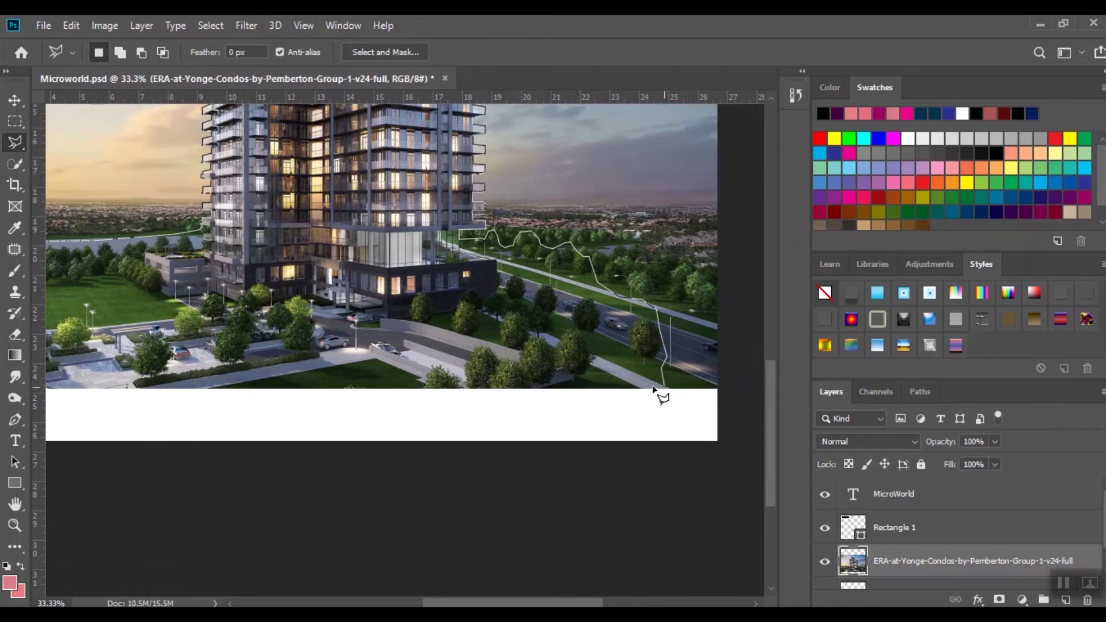
double_click(138, 389)
- Lower the building layer's opacity to 55% and invert the selection
scroll(690, 275, "down", 1)
left_click(995, 441)
left_click_drag(996, 460, 962, 465)
key("v")
left_click(210, 26)
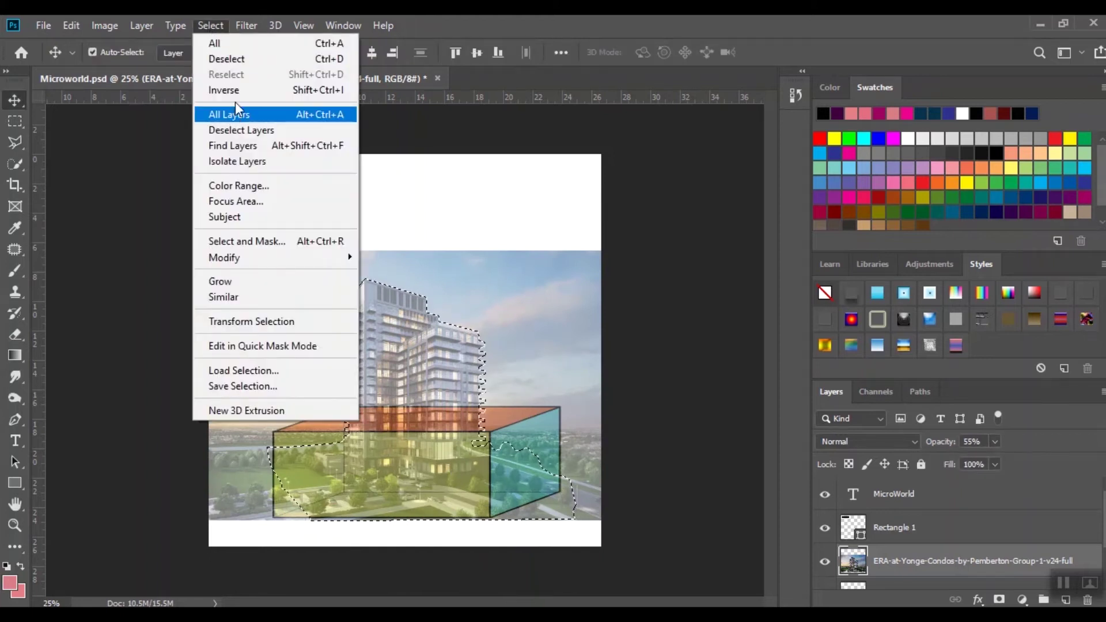
left_click(236, 91)
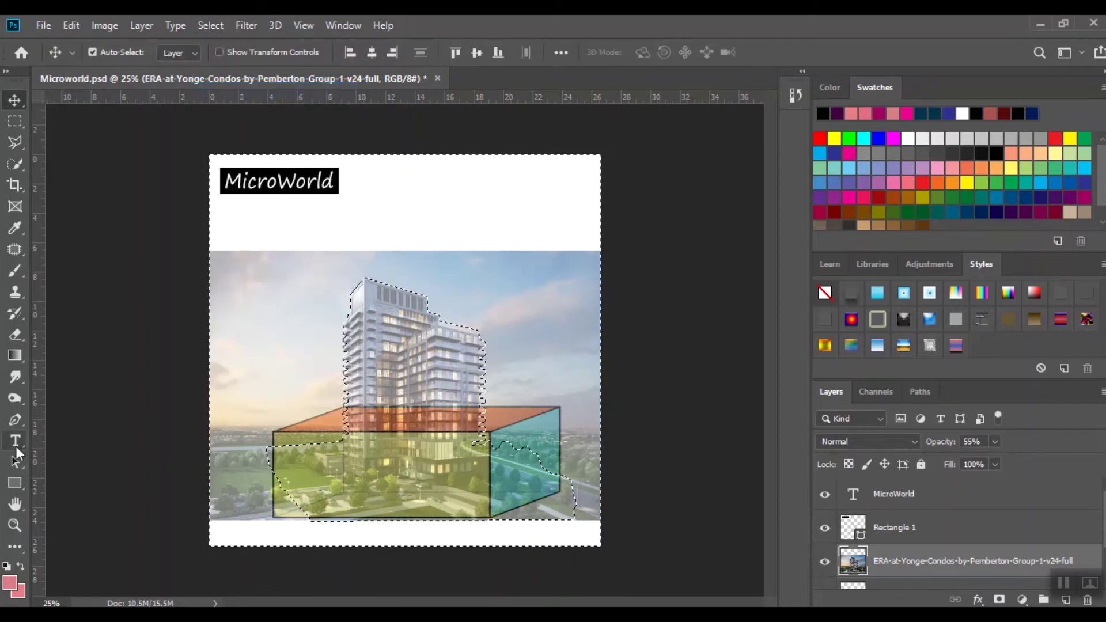
- Erase the sky and surroundings outside the building with a 700 px Eraser and deselect
left_click_drag(19, 334, 91, 342)
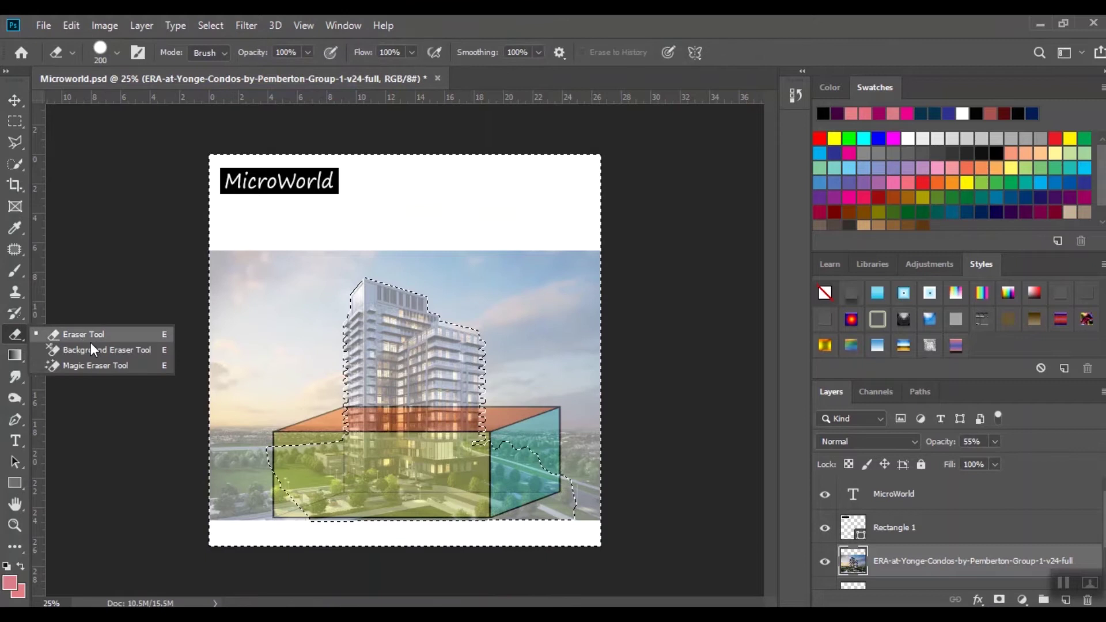
left_click(91, 338)
key("bracketright")
key("bracketright")
key("bracketright")
key("bracketright")
key("bracketright")
left_click(270, 290)
mouse_move(270, 289)
left_mouse_down()
mouse_move(442, 297)
mouse_move(195, 448)
mouse_move(276, 463)
mouse_move(222, 495)
mouse_move(494, 527)
mouse_move(635, 513)
mouse_move(583, 429)
mouse_move(423, 292)
mouse_move(538, 178)
mouse_move(600, 329)
left_mouse_up()
key("ctrl+d")
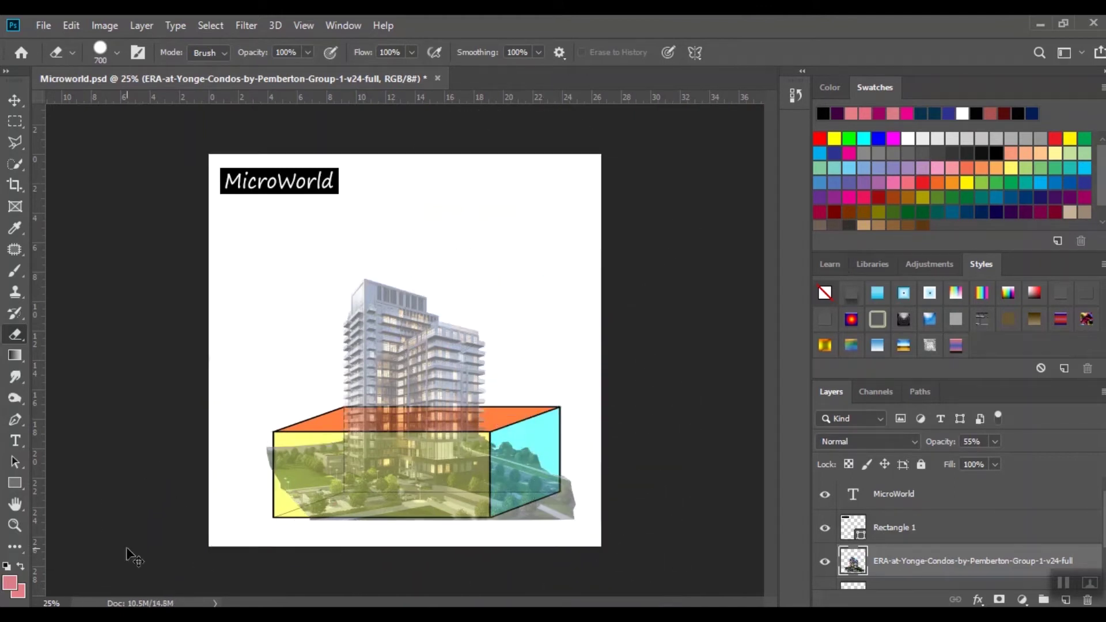
- Save the document and move the building cutout up so its grounds overlap the cuboid's top face
key("ctrl+s")
left_click(13, 103)
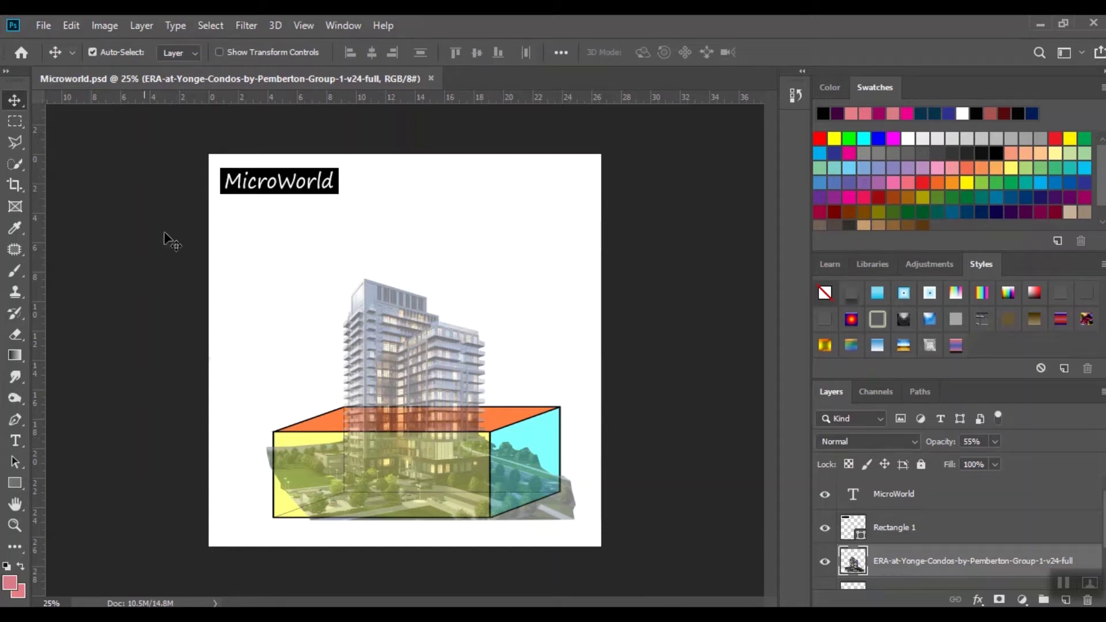
left_click_drag(409, 397, 402, 328)
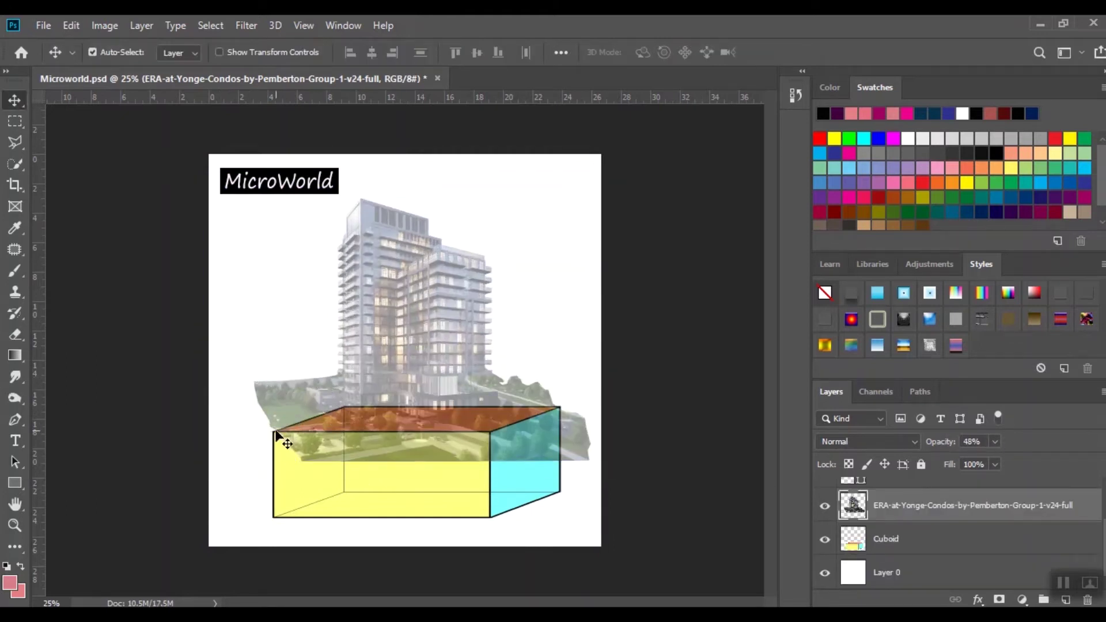
- Outline the landscape beyond the cuboid's upper-left edge, keeping the small annex building, and delete it
key("ctrl+plus")
key("ctrl+plus")
left_click_drag(357, 446, 415, 357)
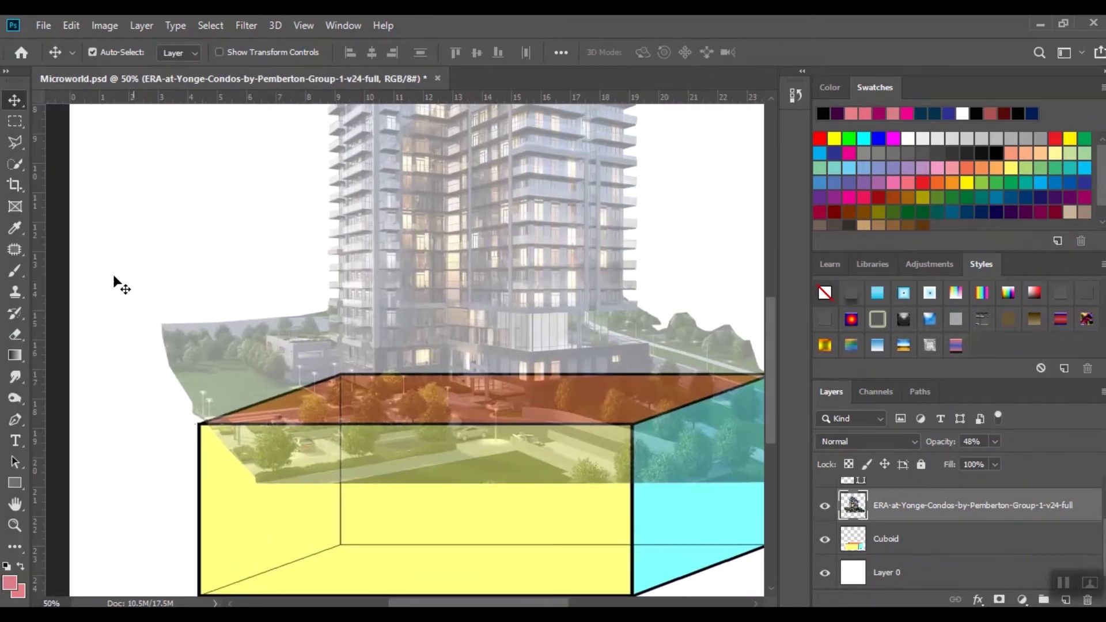
left_click(19, 144)
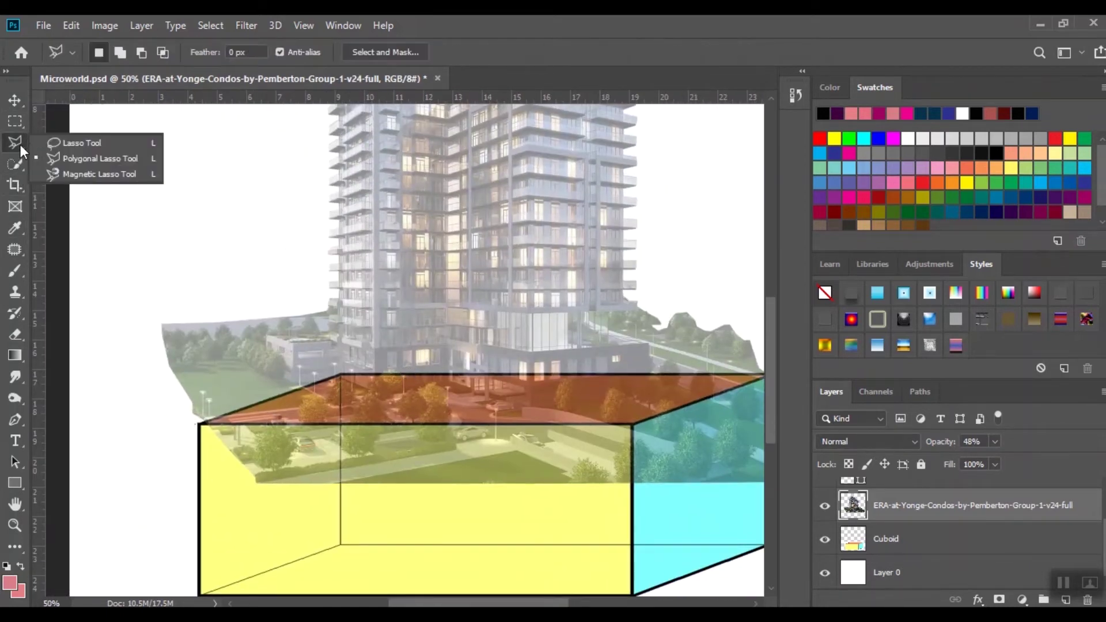
left_click(86, 157)
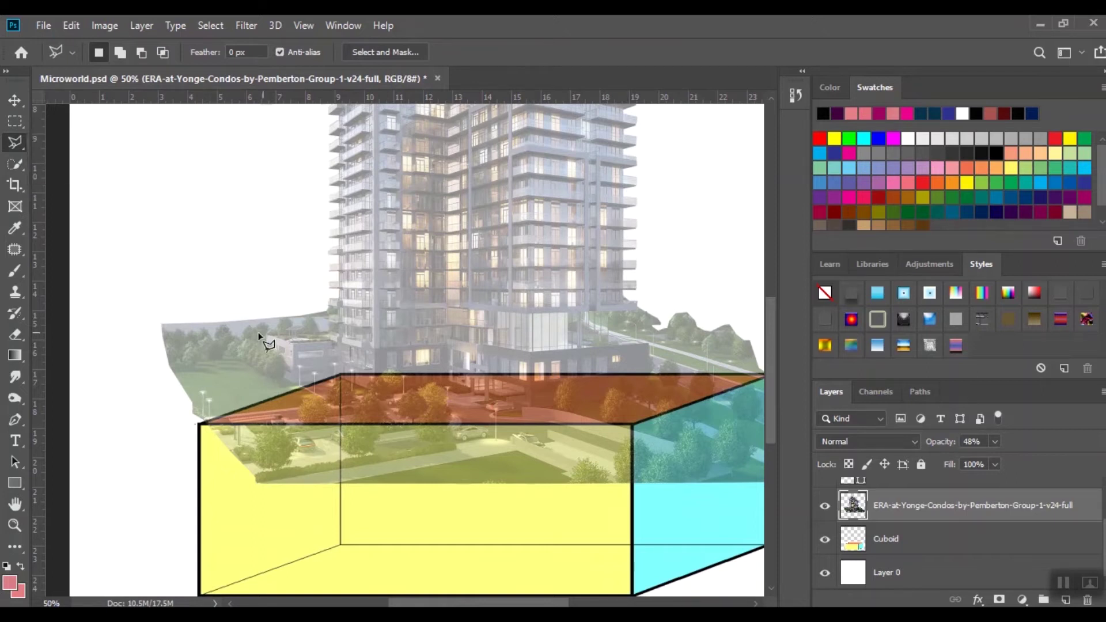
left_click(133, 321)
left_click(183, 426)
left_click(199, 425)
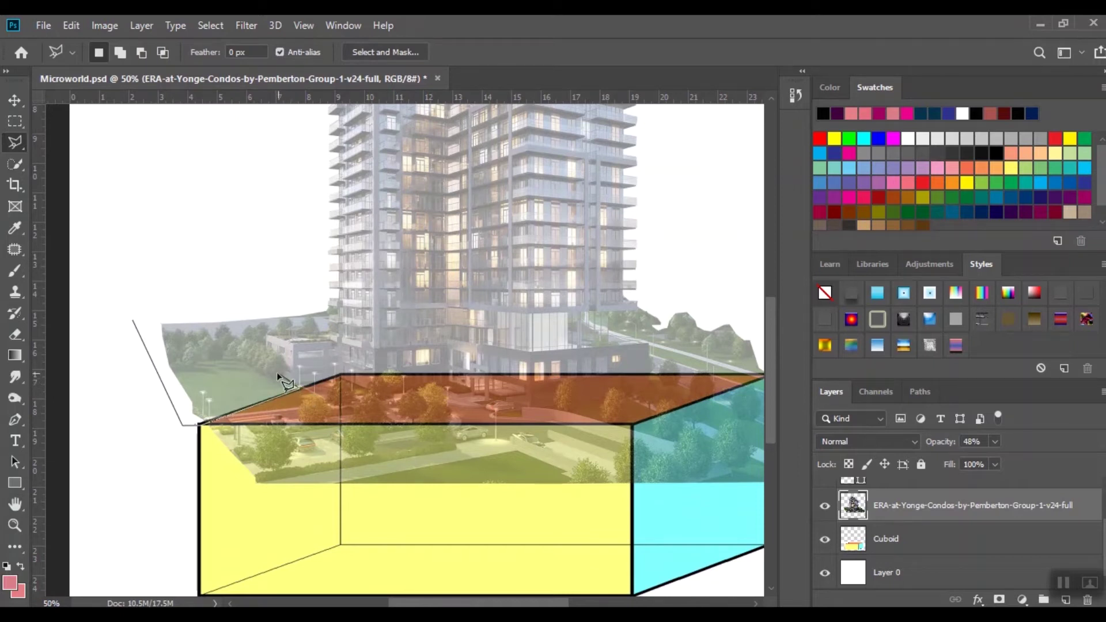
left_click(267, 335)
left_click(329, 309)
left_click(133, 321)
key("Delete")
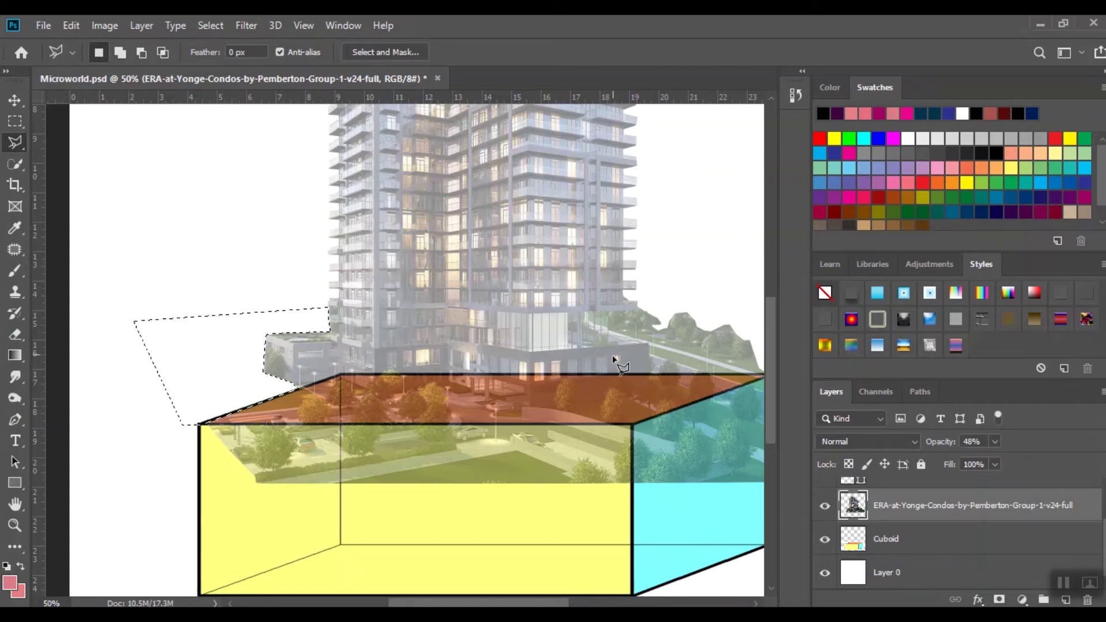
- Clear the remaining landscape that extends beyond the sides of the cuboid's top face
left_click_drag(677, 363, 455, 371)
scroll(612, 514, "down", 2)
scroll(136, 321, "up", 2)
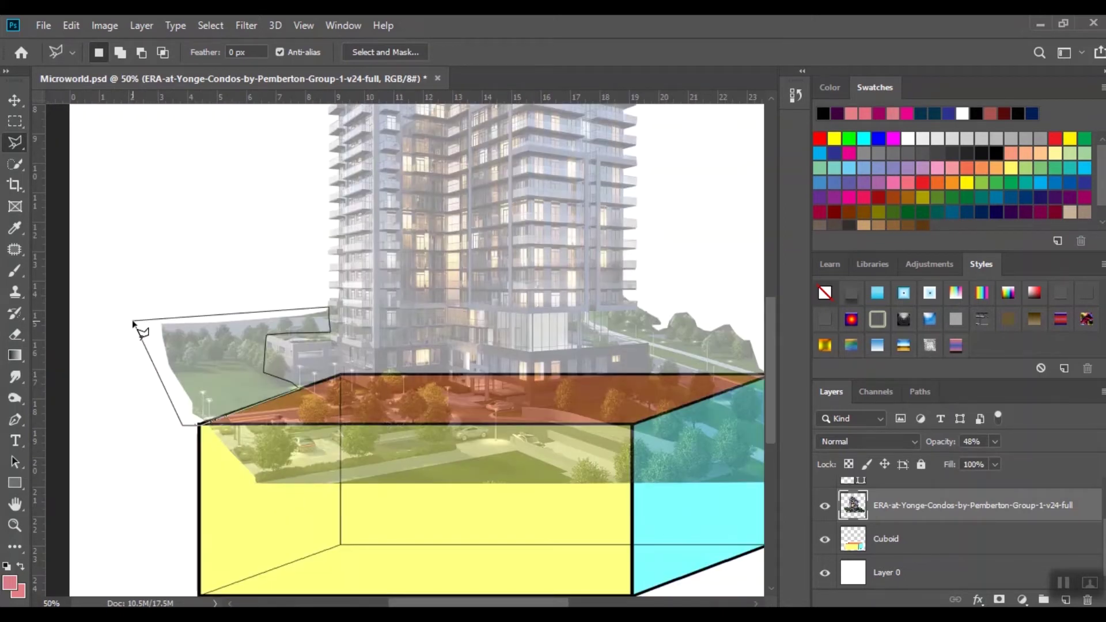
key("Delete")
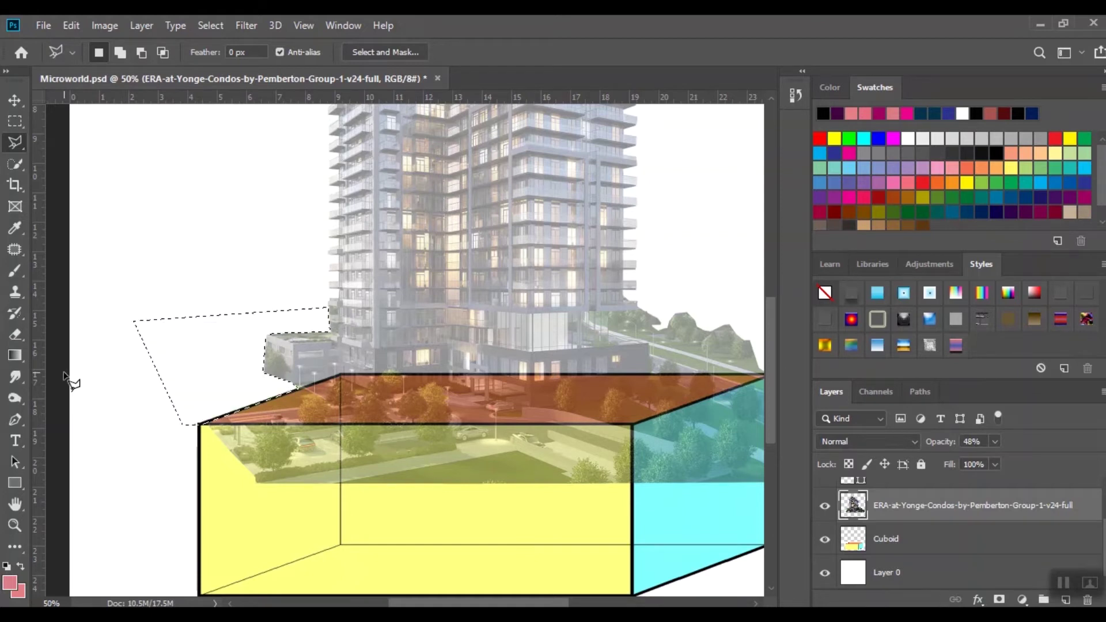
left_click_drag(593, 381, 393, 387)
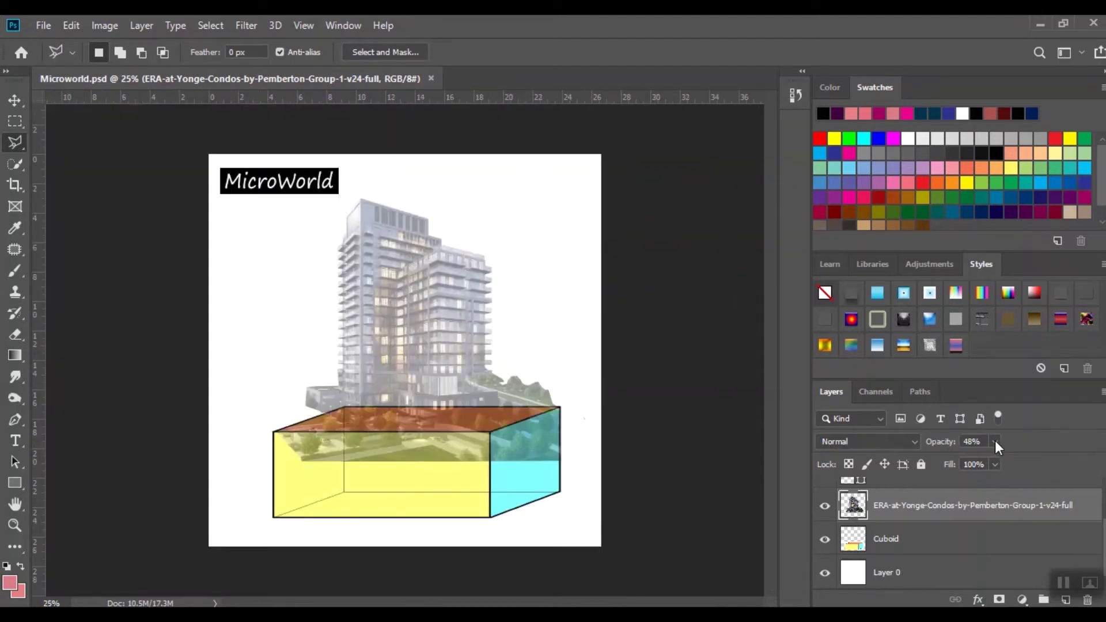
- Raise the building layer's opacity to 64% and switch to the Move tool
mouse_move(994, 461)
left_mouse_down()
mouse_move(1064, 460)
mouse_move(1008, 466)
left_mouse_up()
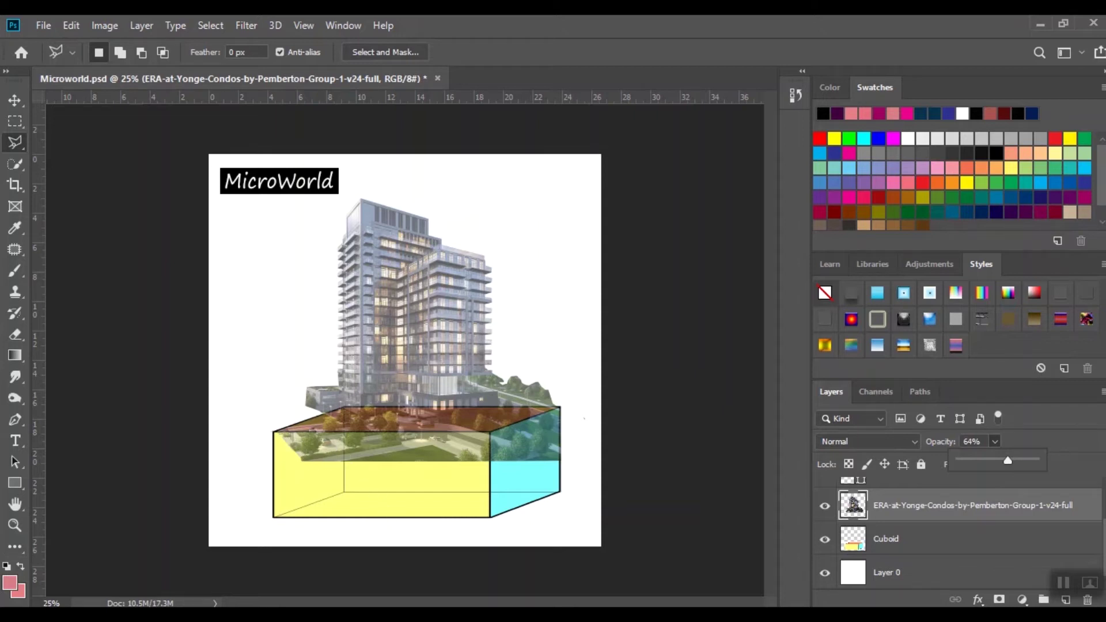
left_click(15, 100)
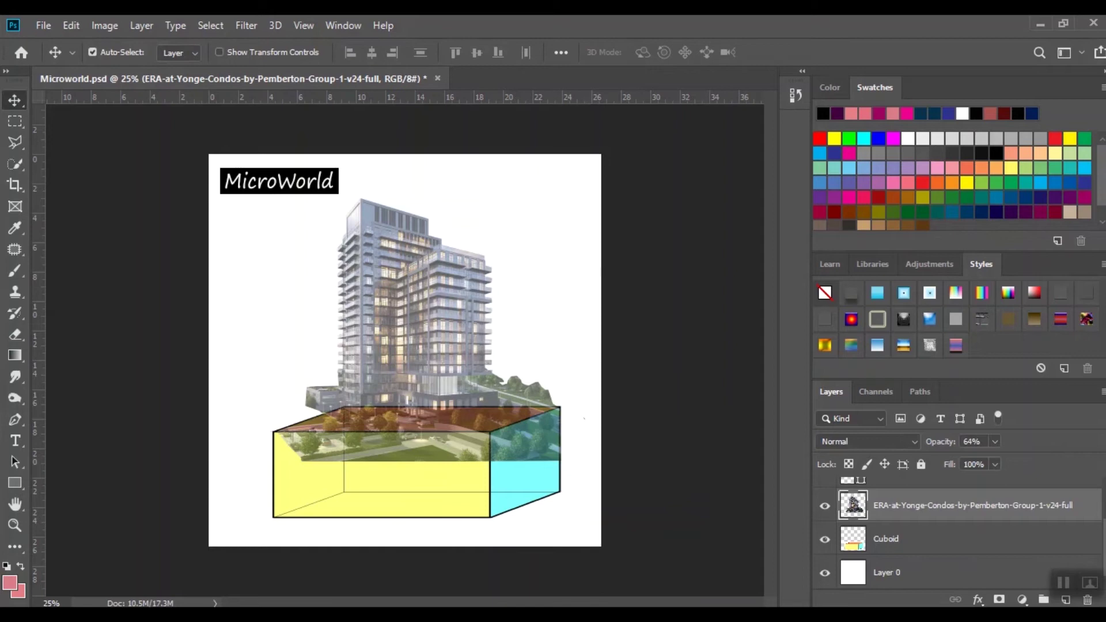
- Bring the blue brick image whose name starts with "lo5vu51g5gr5ffyn" from the Desktop folder into the document, aligned to the cuboid's upper-left front corner
mouse_move(98, 615)
left_click(97, 561)
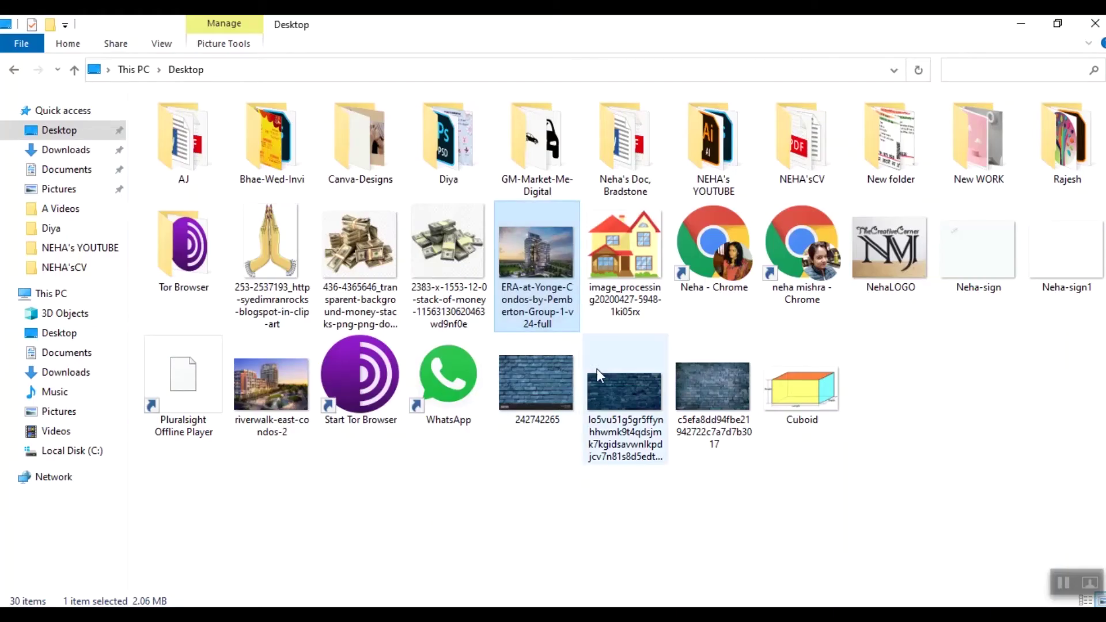
left_click_drag(633, 410, 350, 497)
left_click_drag(431, 391, 482, 566)
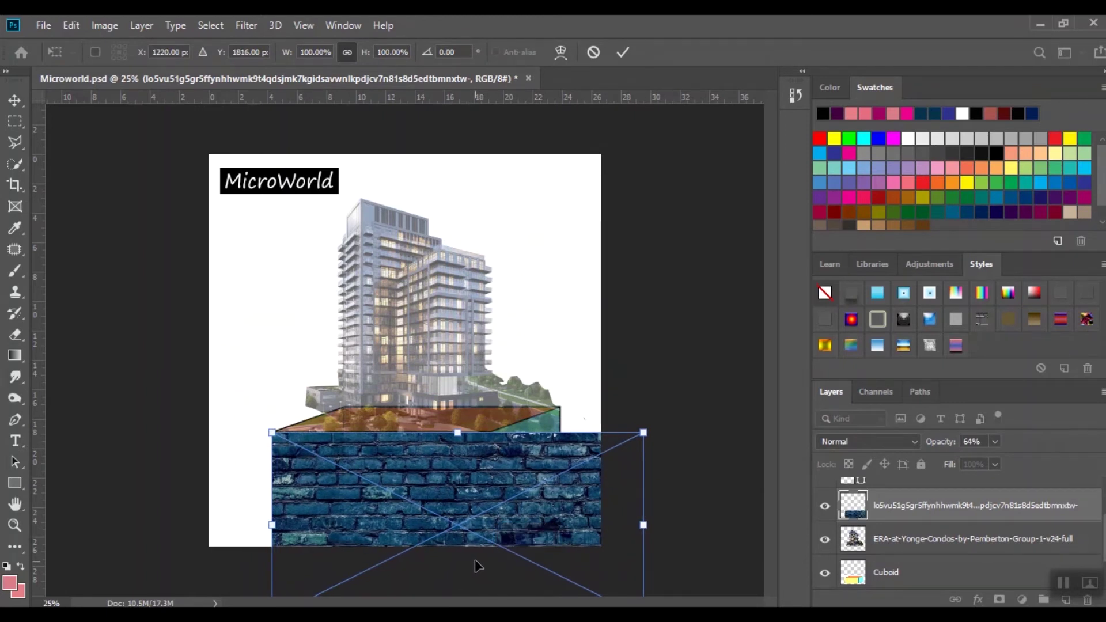
- Scale the placed brick image down to the width of the cuboid's front face and commit the placement
key("ctrl+plus")
scroll(547, 458, "down", 3)
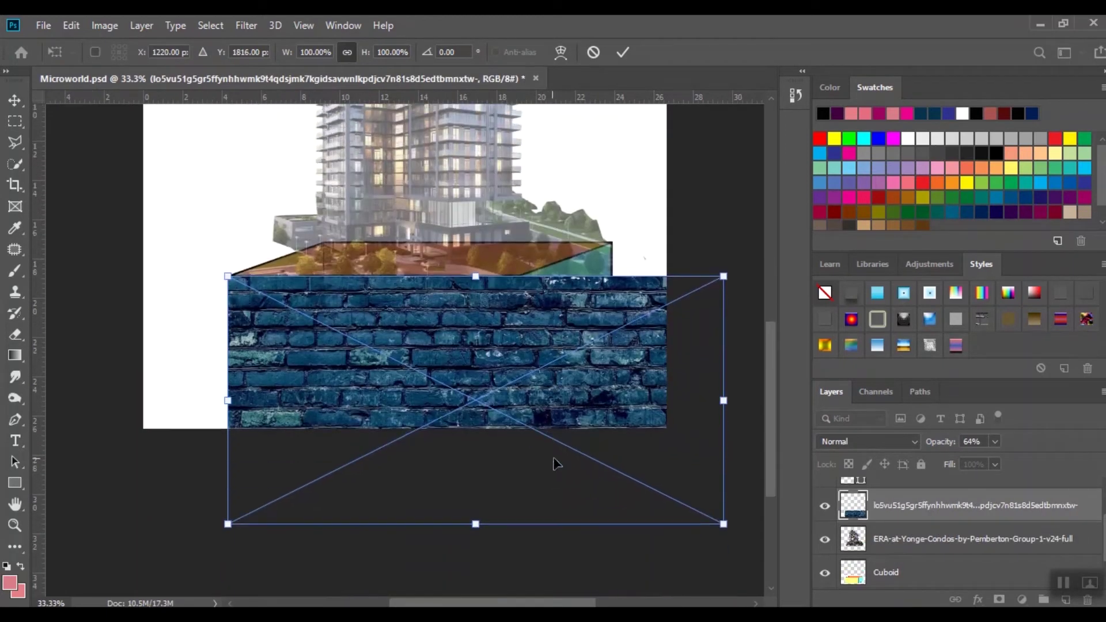
left_click_drag(723, 525, 523, 413)
key("Return")
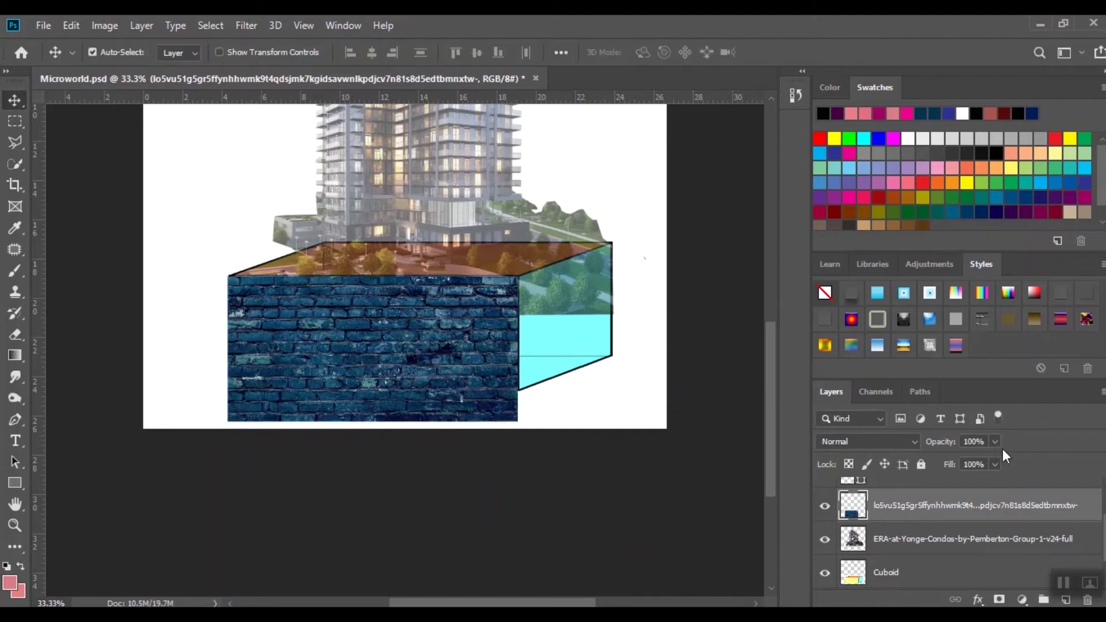
- Lower the brick layer's opacity to 46% and delete the strip of brick extending below the cuboid's front face
left_click(995, 441)
left_click_drag(994, 462, 955, 465)
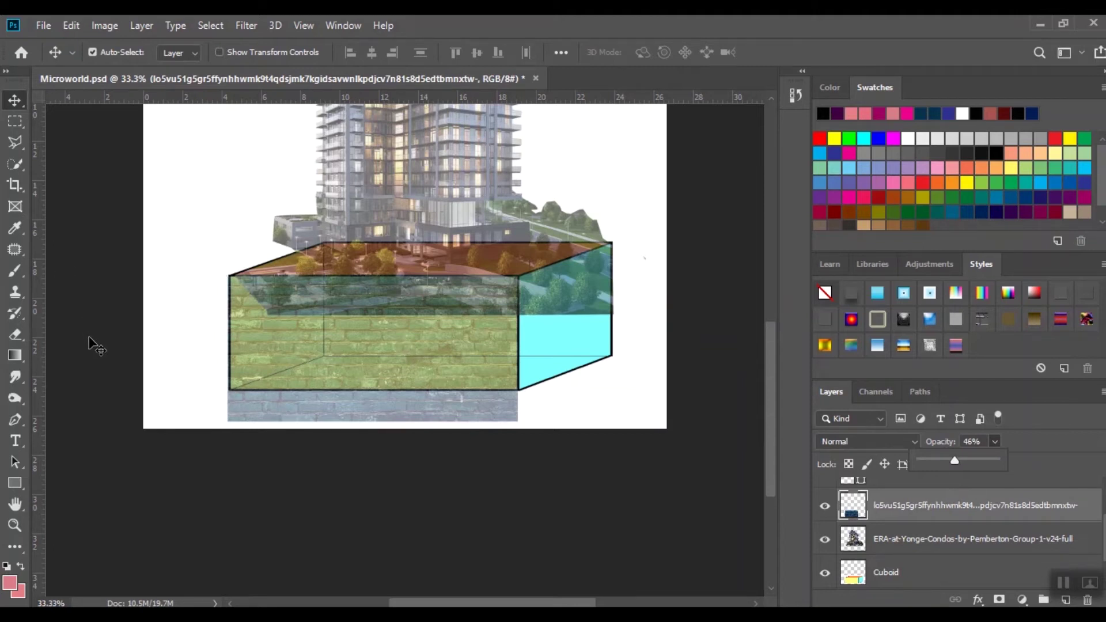
key("l")
left_click(222, 389)
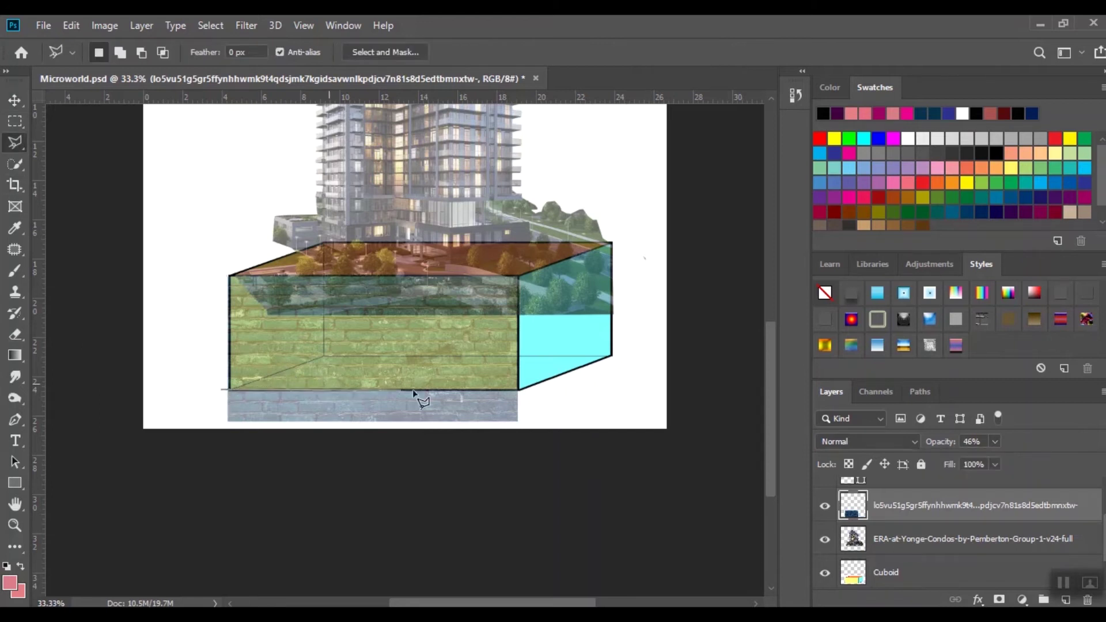
left_click(523, 390)
left_click(524, 428)
left_click(211, 429)
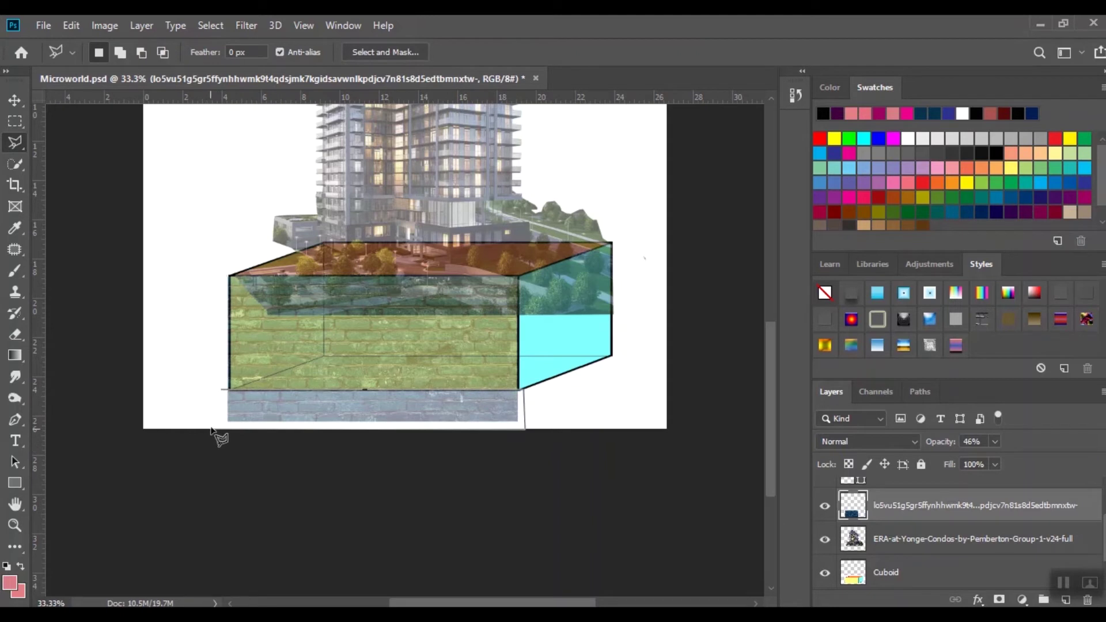
left_click(221, 390)
key("Delete")
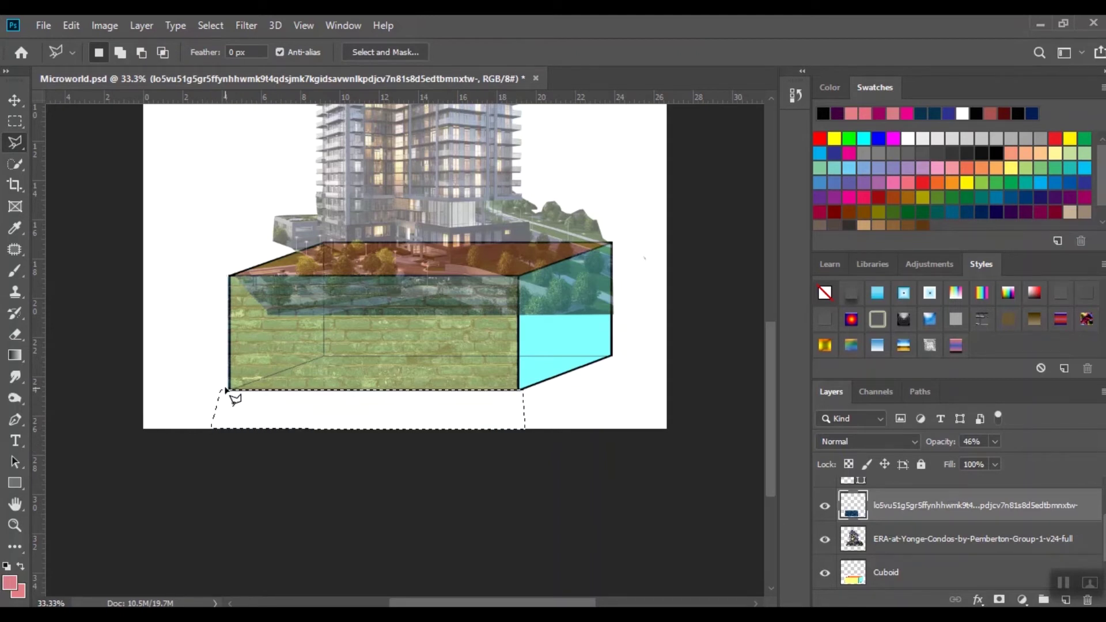
left_click(8, 102)
key("ctrl+d")
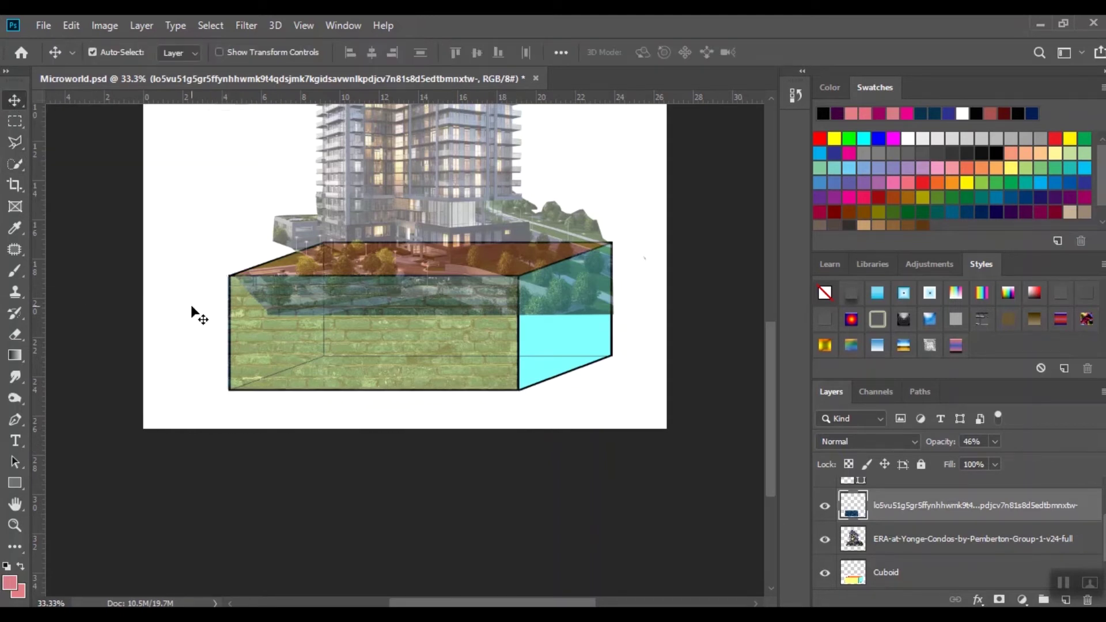
- Nudge the brick texture into line with the cuboid's front face and restore its opacity to 100%
left_click_drag(277, 321, 276, 325)
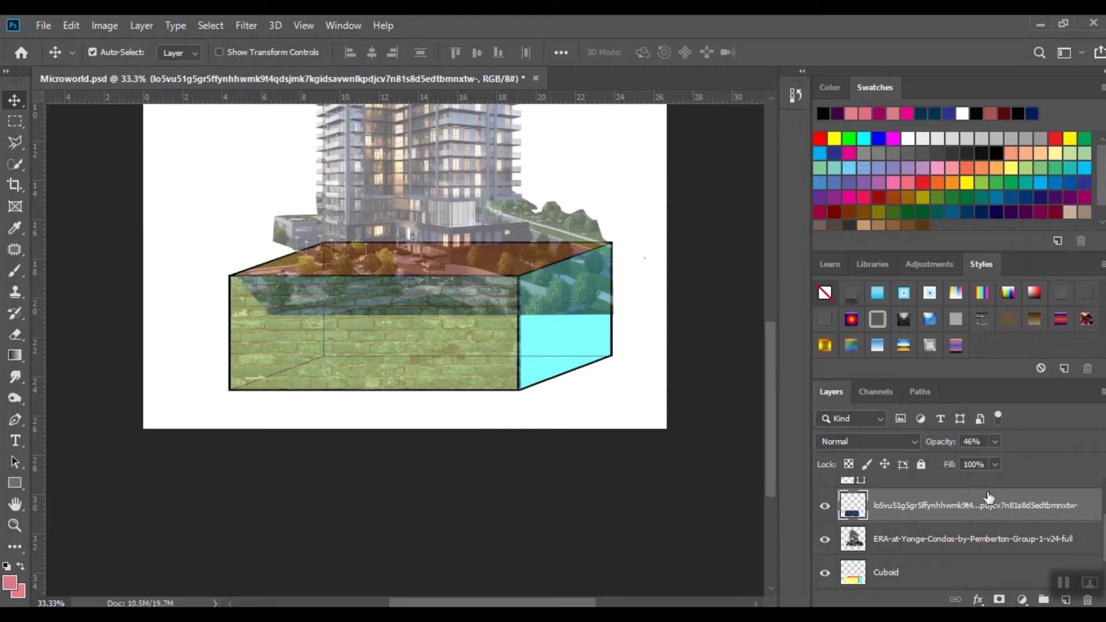
left_click(994, 442)
left_click_drag(995, 462, 1070, 458)
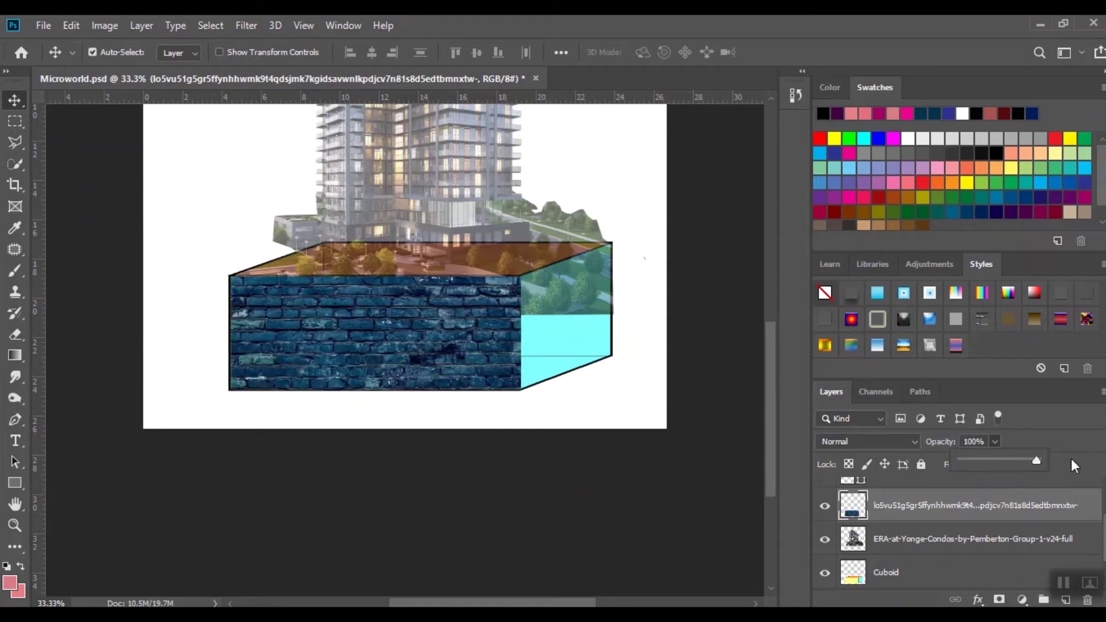
left_click(18, 105)
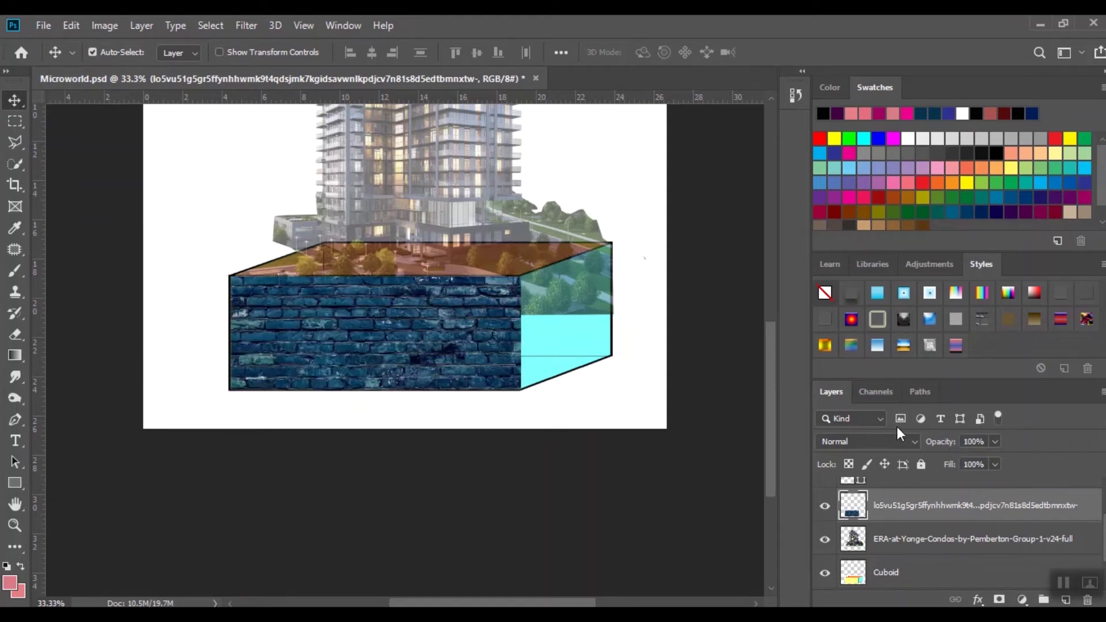
- Duplicate the brick layer and move the copy over the cuboid's right side face
left_click_drag(641, 427, 638, 495)
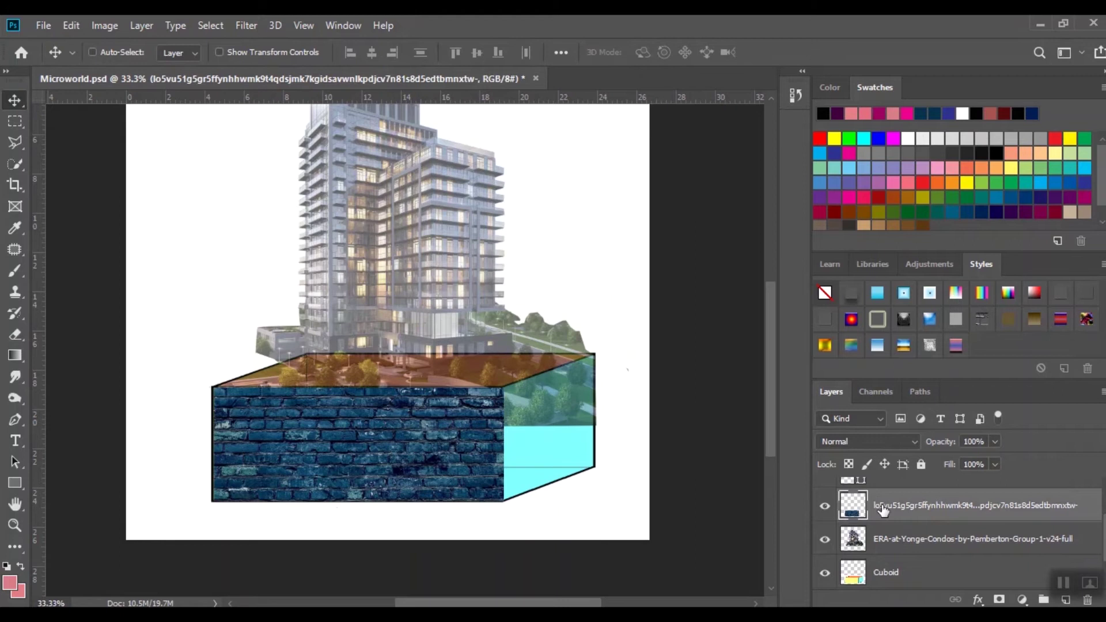
key("ctrl+j")
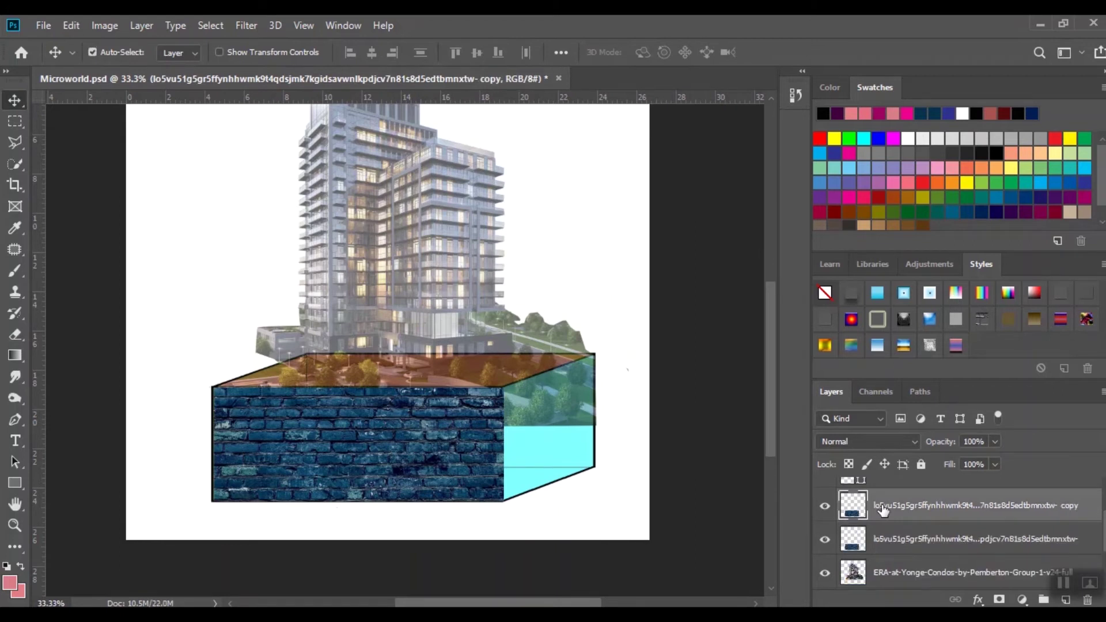
left_click_drag(392, 471, 484, 434)
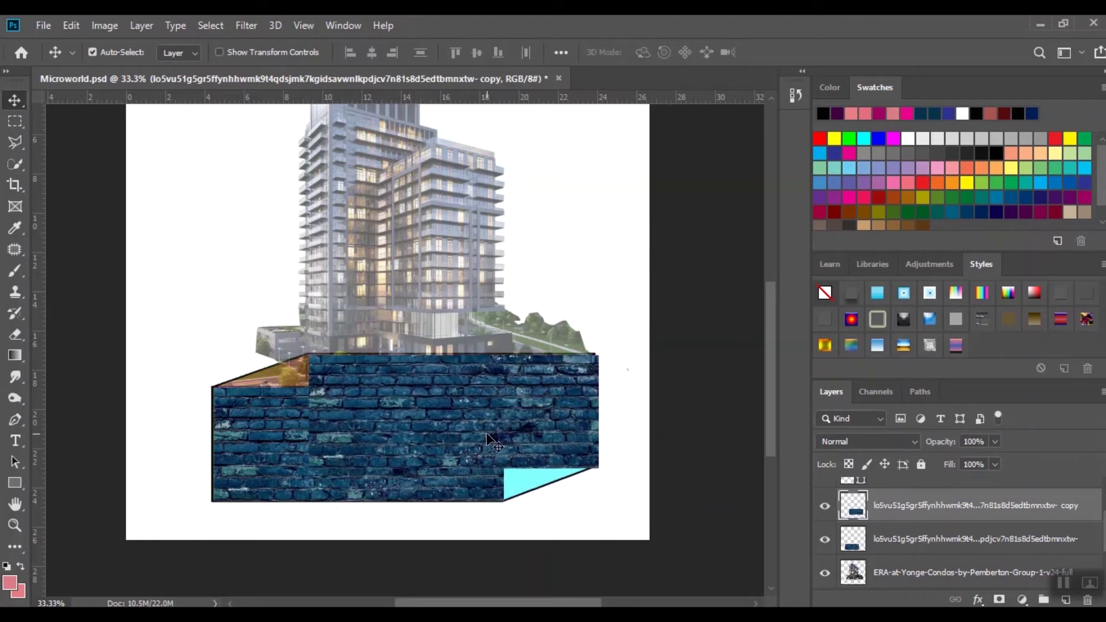
- Set the brick copy's opacity to 52% and rotate it about -11.3° against the right side face's slanted top edge
key("ctrl+plus")
key("ctrl+plus")
key("5")
key("2")
left_click_drag(453, 341, 448, 374)
key("ctrl+t")
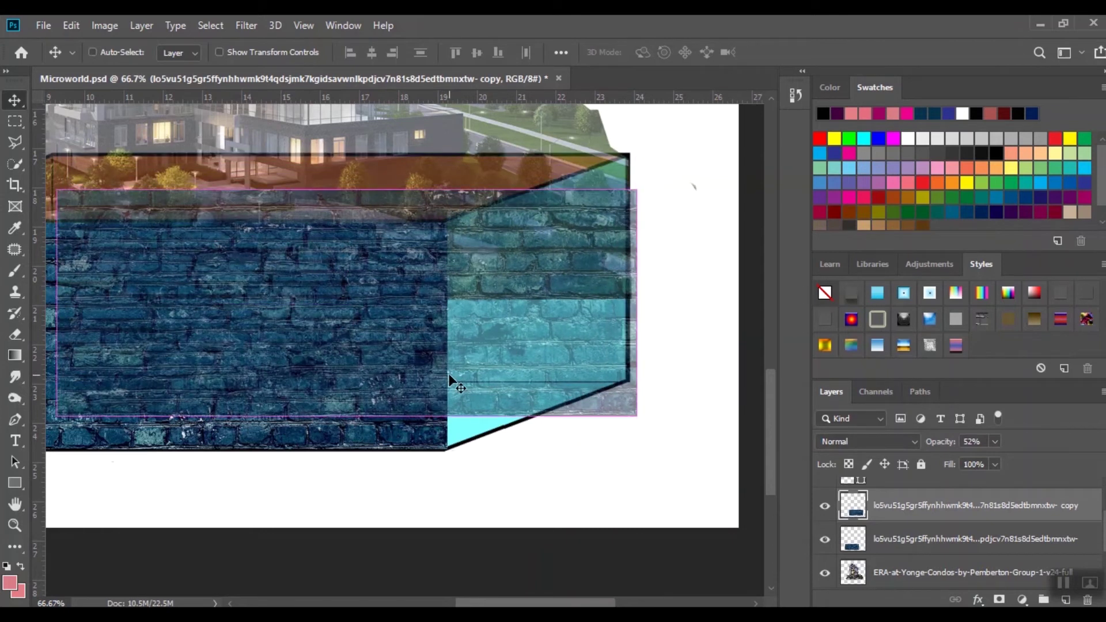
left_click_drag(659, 418, 667, 353)
mouse_move(565, 319)
left_mouse_down()
mouse_move(593, 334)
mouse_move(576, 332)
left_mouse_up()
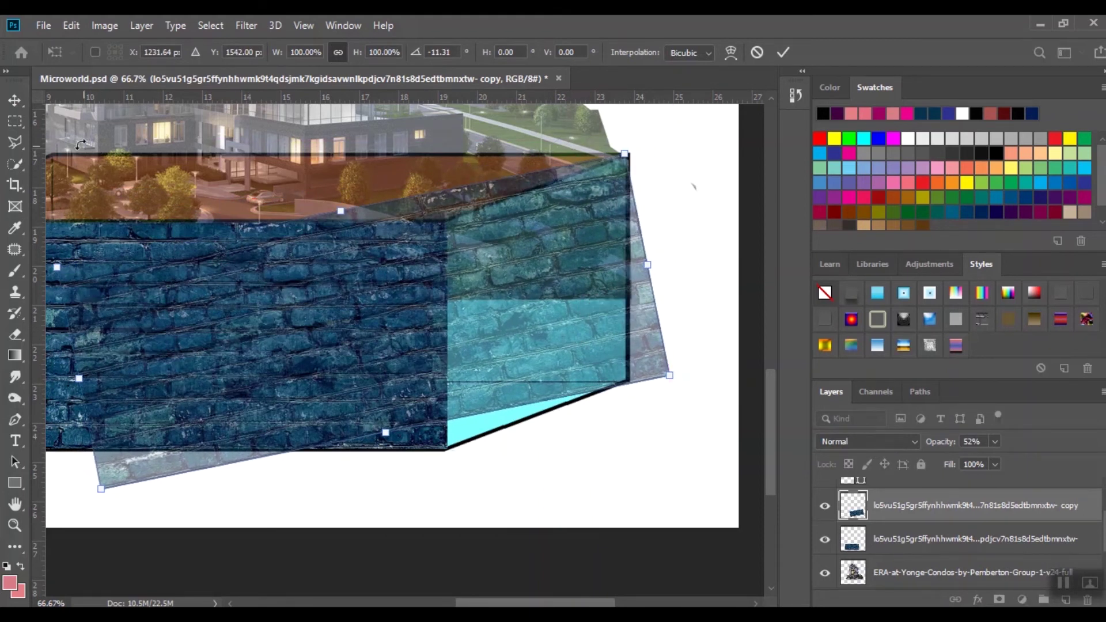
- Outline the part of the brick copy that overlaps the front face with the Polygonal Lasso, delete it and deselect
left_click(15, 141)
left_click(54, 247)
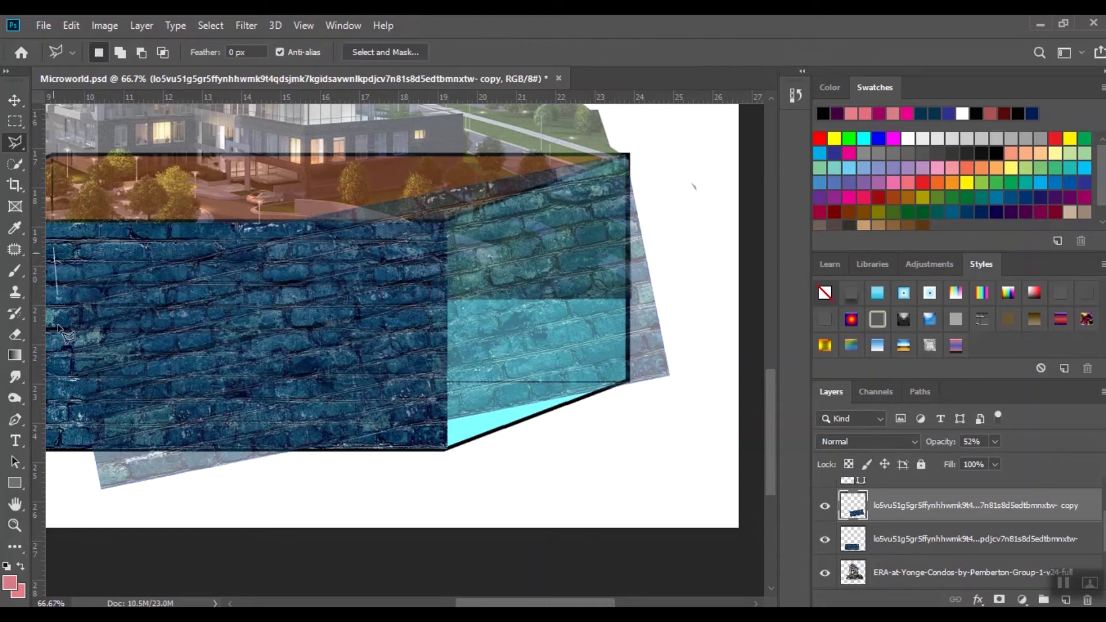
left_click(84, 510)
left_click(436, 477)
left_click(441, 173)
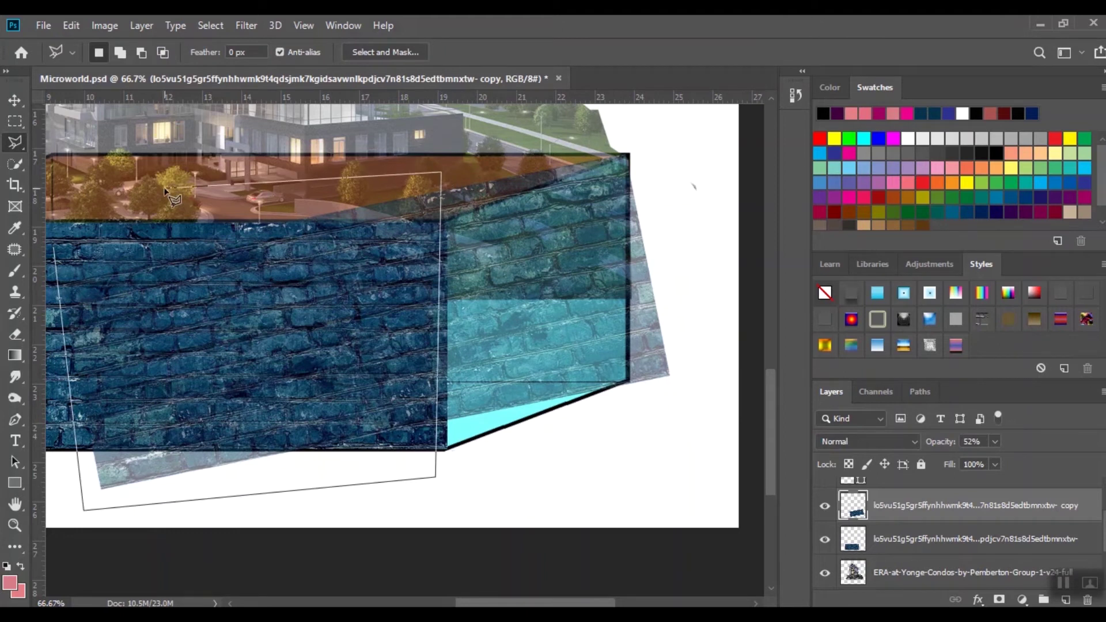
key("BackSpace")
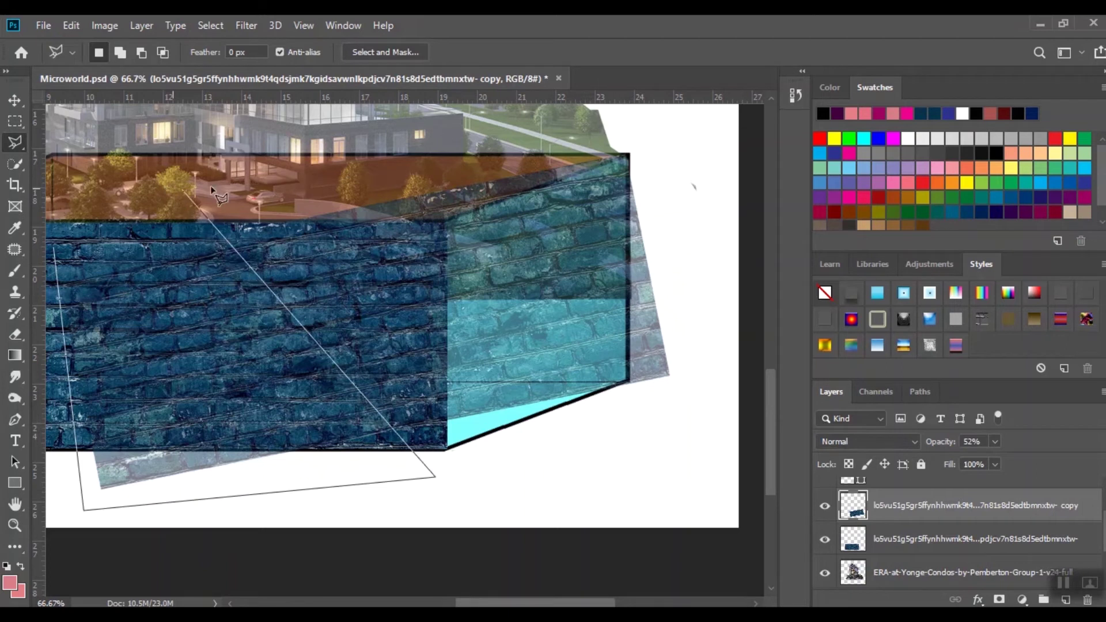
left_click(361, 167)
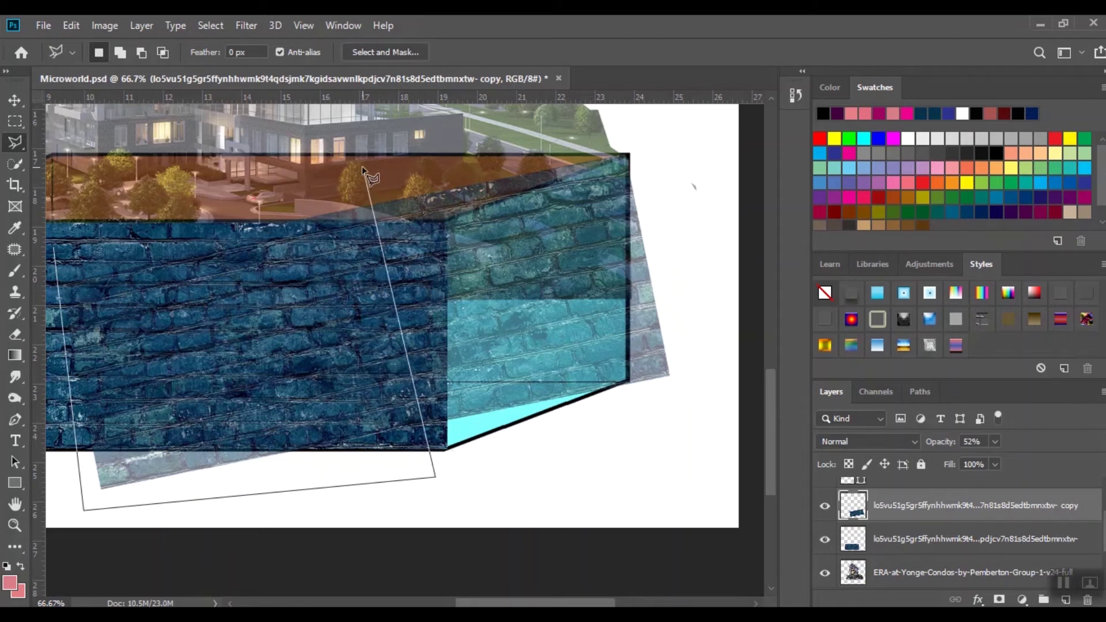
left_click(56, 251)
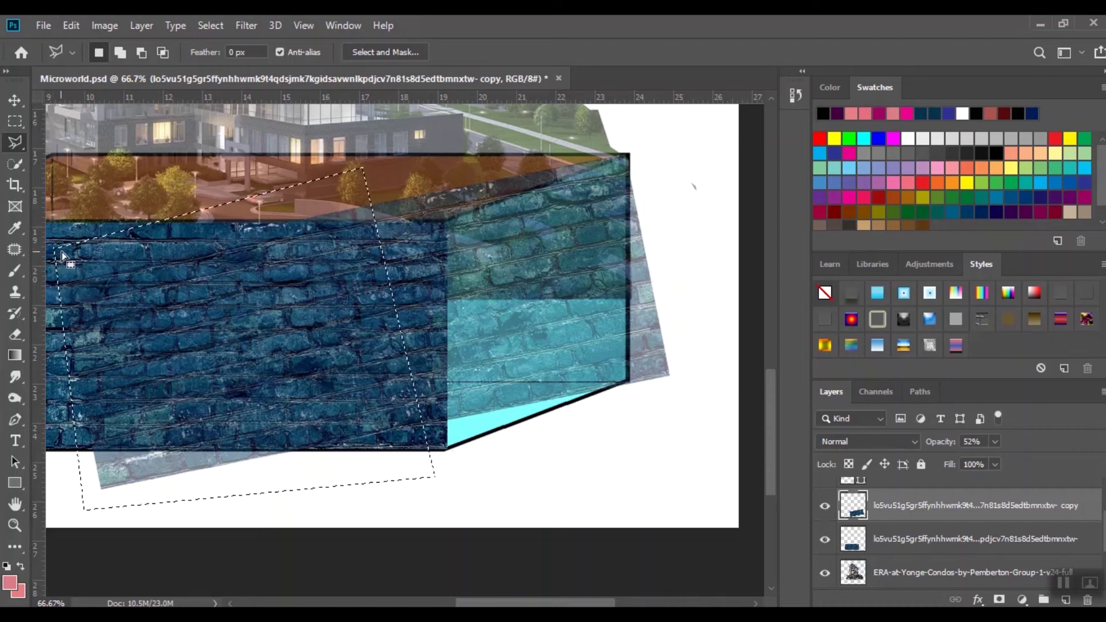
key("Delete")
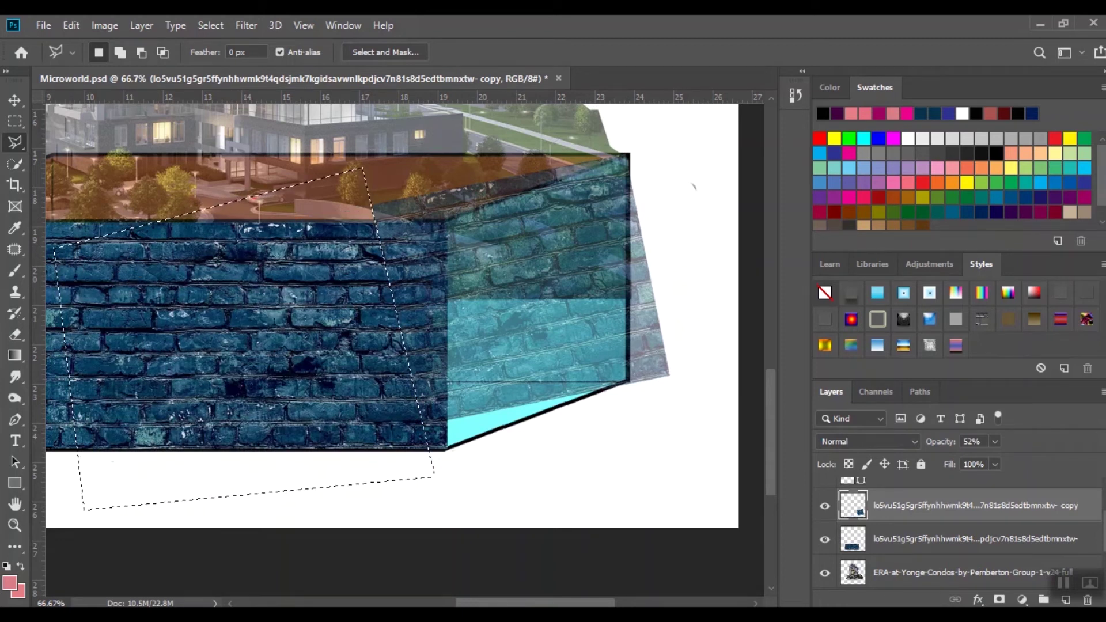
left_click(14, 101)
key("ctrl+d")
- Skew the remaining brick copy to fit the slanted edges of the cuboid's right side face and commit the transform
key("ctrl+t")
right_click(482, 329)
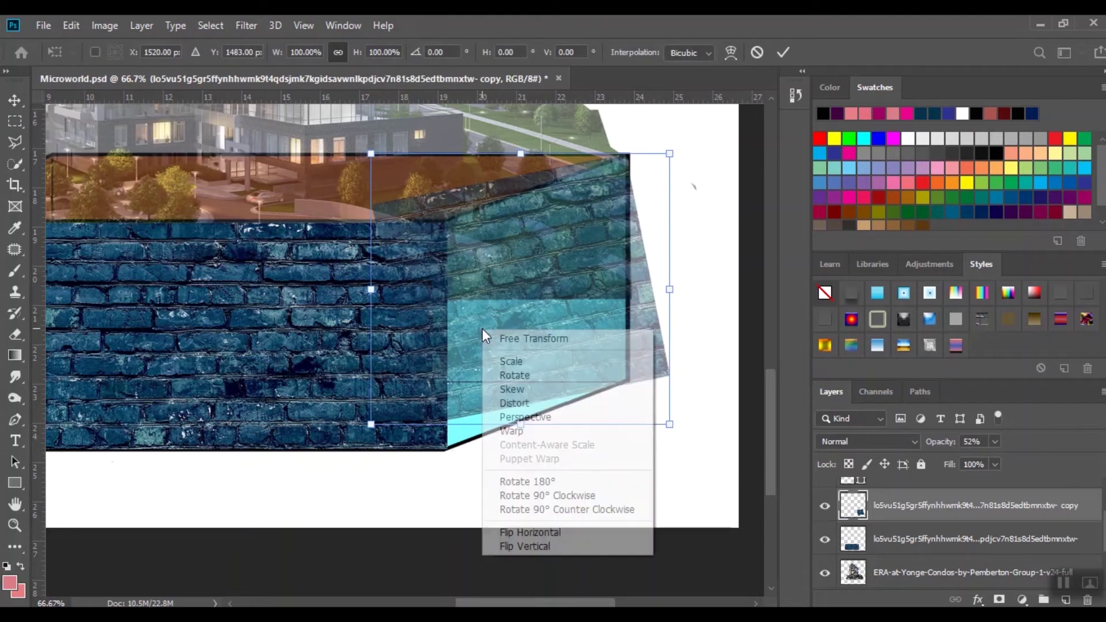
left_click(504, 391)
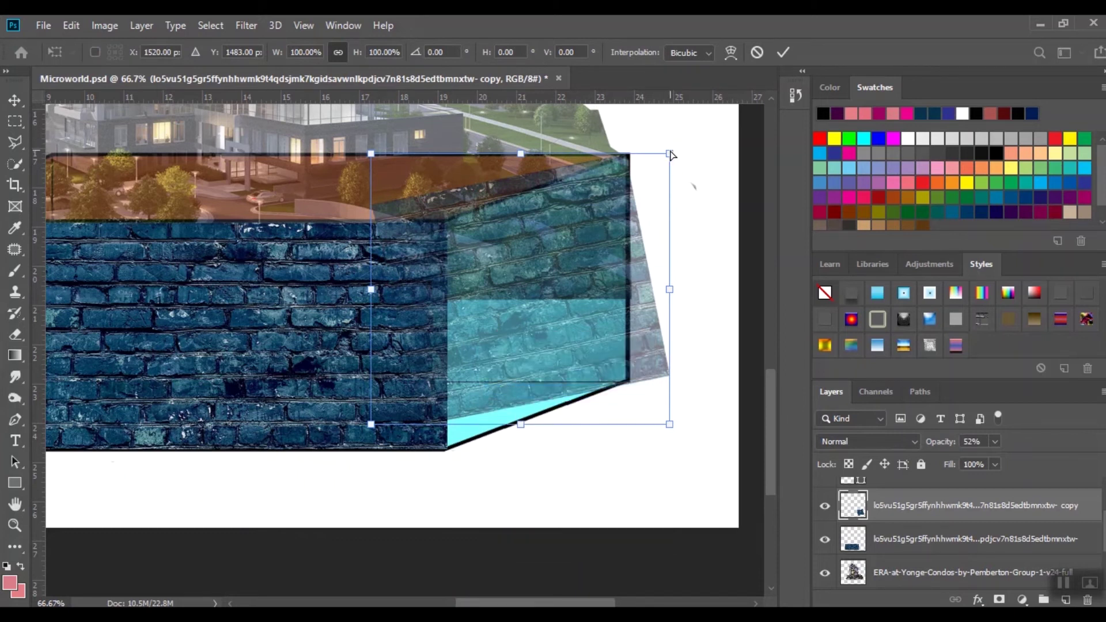
mouse_move(671, 155)
left_mouse_down()
mouse_move(651, 157)
mouse_move(677, 160)
left_mouse_up()
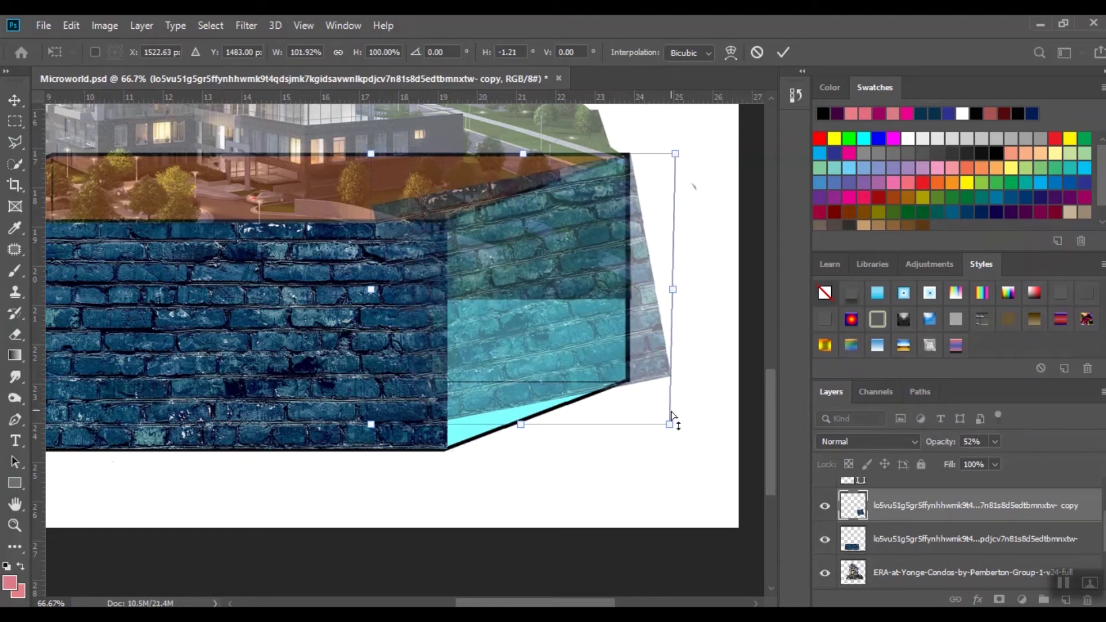
left_click_drag(668, 426, 430, 515)
mouse_move(524, 429)
left_mouse_down()
mouse_move(513, 449)
mouse_move(526, 450)
left_mouse_up()
left_click_drag(675, 154, 654, 150)
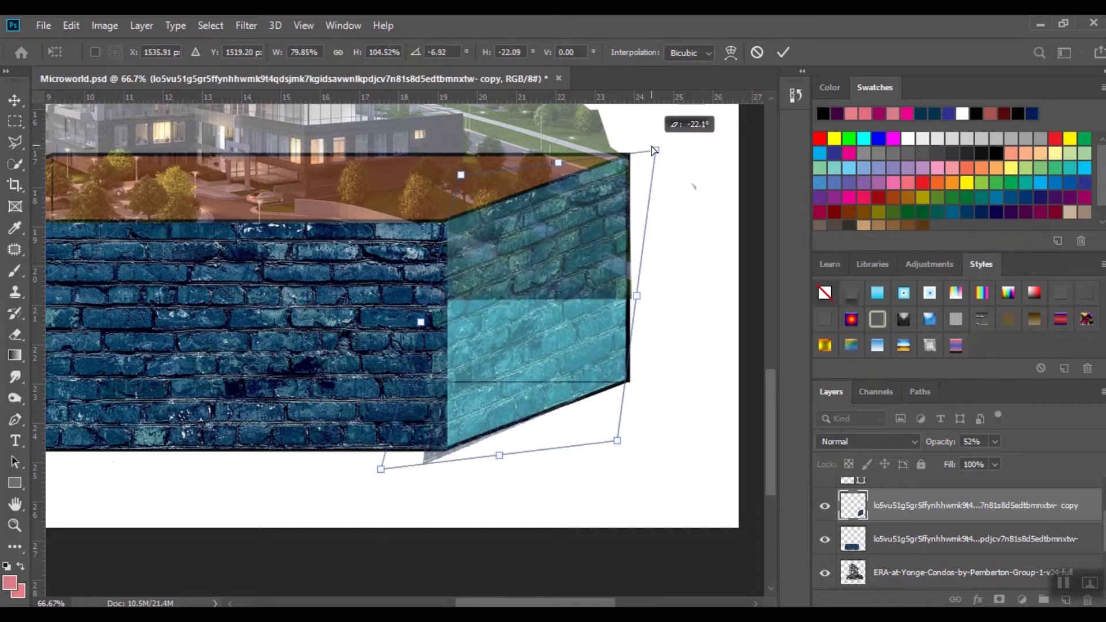
left_click_drag(381, 472, 412, 468)
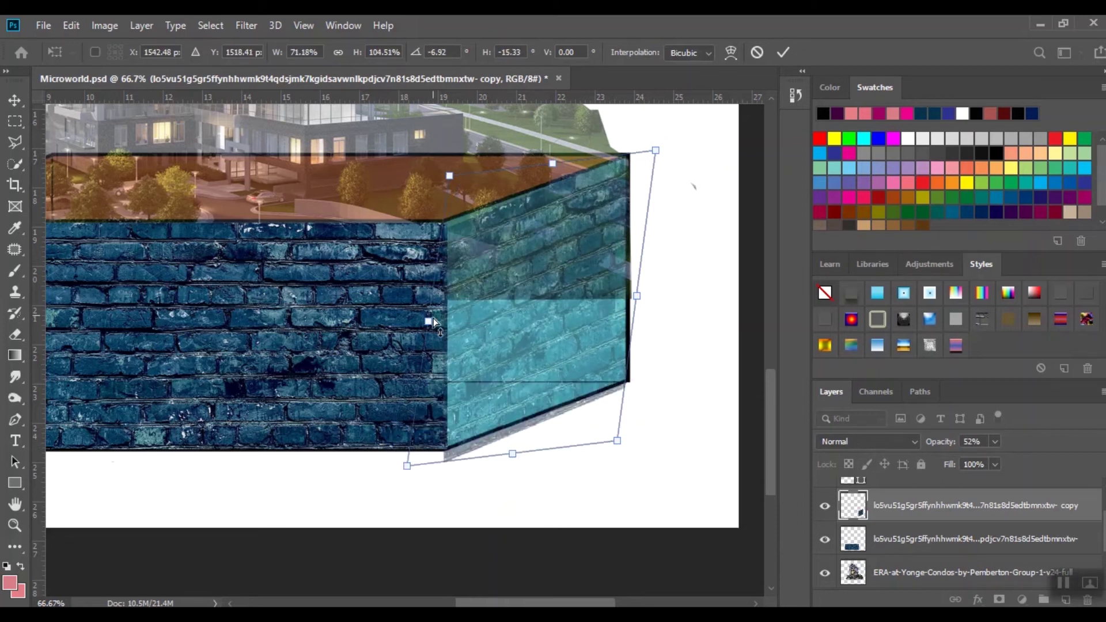
left_click_drag(430, 323, 430, 316)
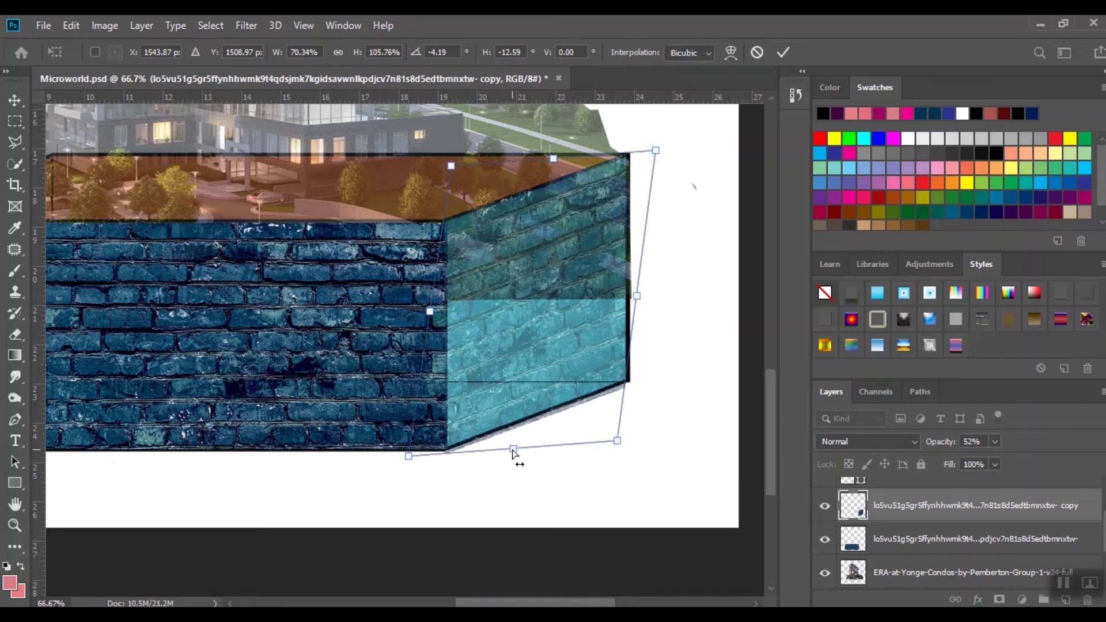
left_click_drag(515, 449, 514, 436)
key("Return")
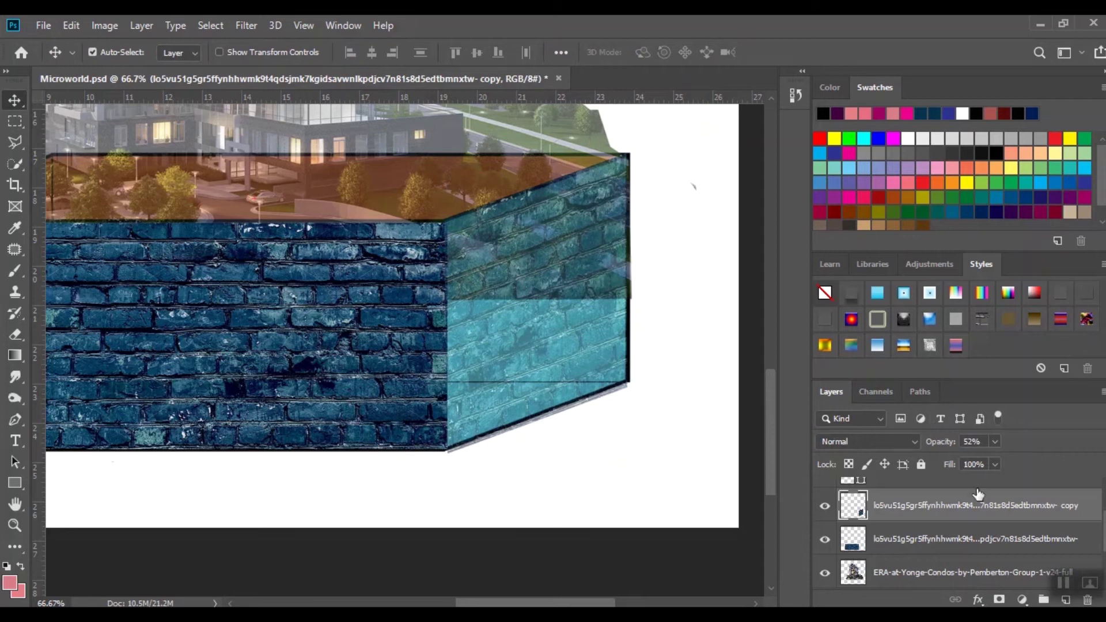
- Raise the side brick layer's opacity to 100% and shift it slightly to the right
left_click(996, 440)
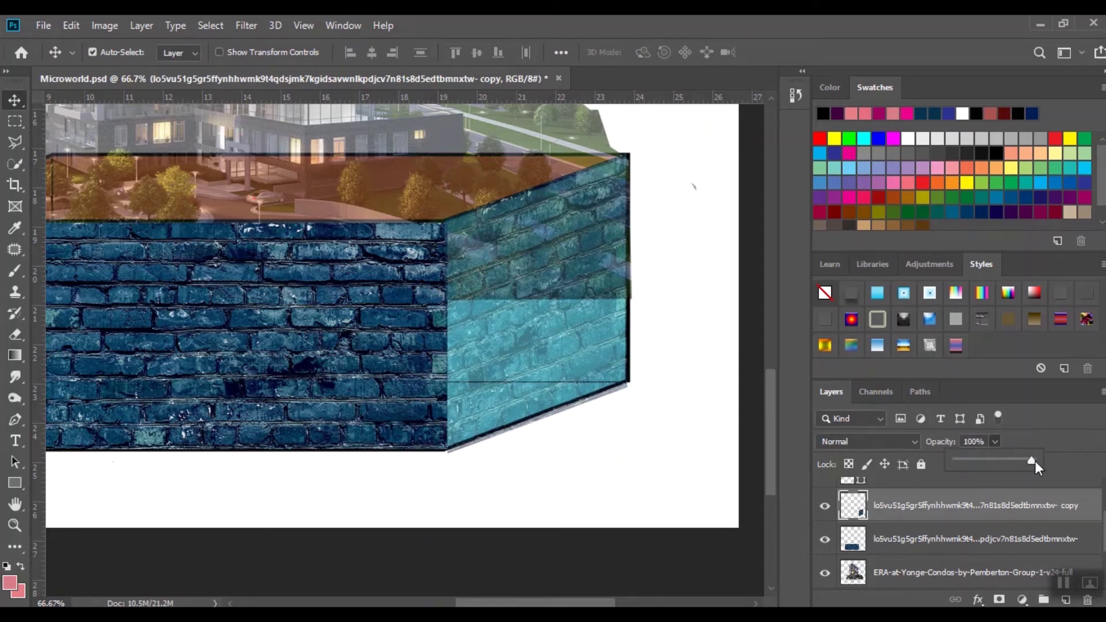
left_click(527, 356)
left_click_drag(528, 356, 531, 358)
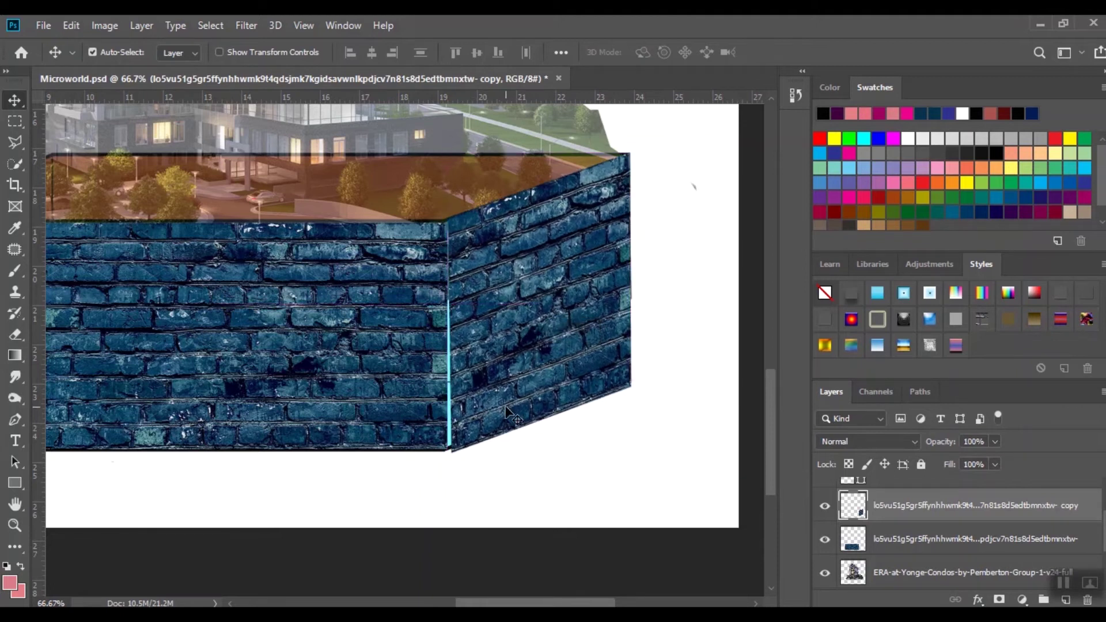
- Skew the side brick layer's lower inner corner outward to cover the gap along the vertical edge between the two faces
key("ctrl+t")
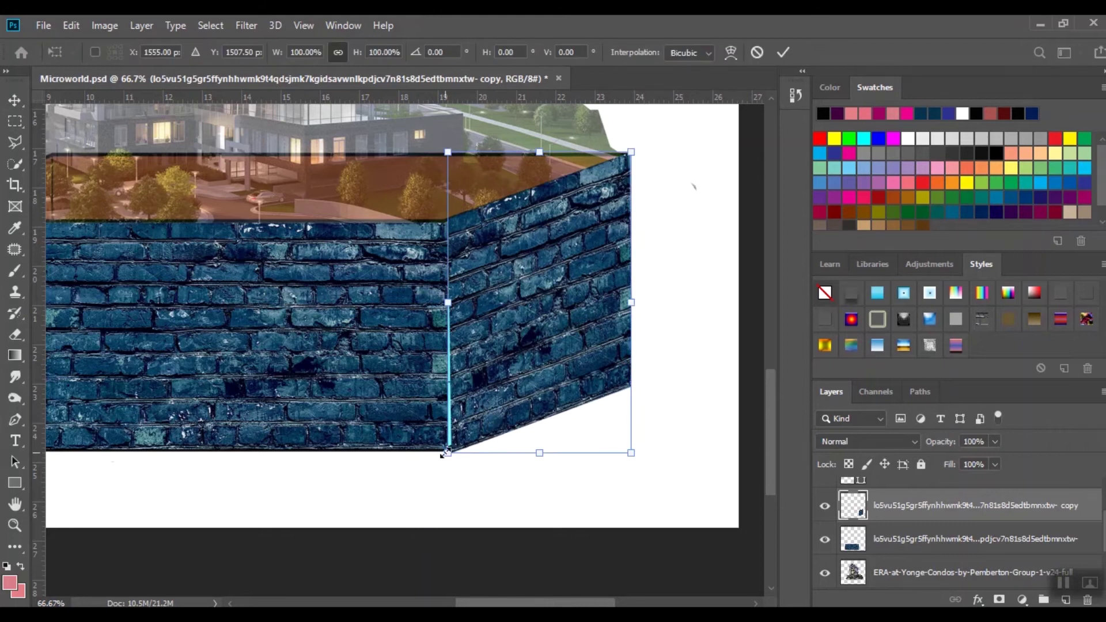
right_click(491, 378)
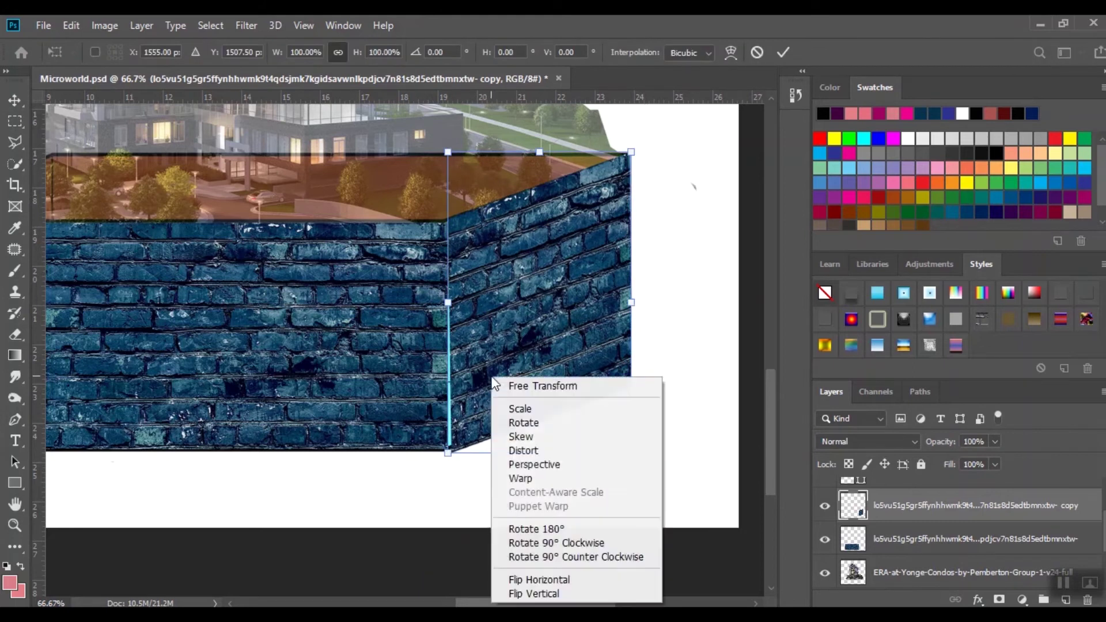
left_click(535, 437)
left_click_drag(448, 454, 444, 450)
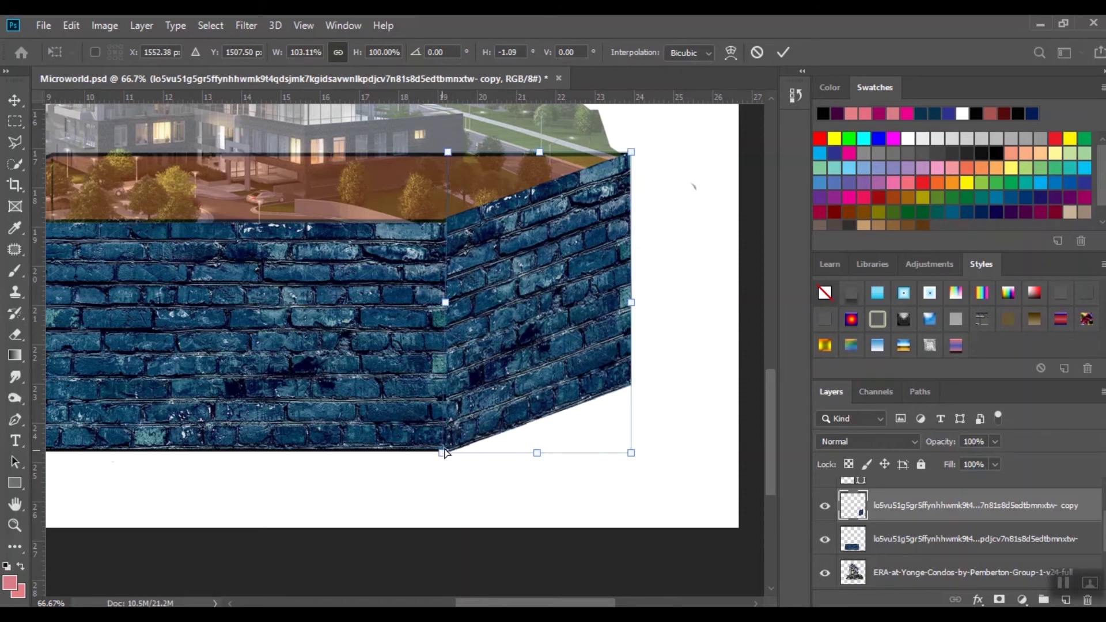
left_click_drag(633, 449, 632, 442)
- Fine-tune the skew of the side brick layer's outer corners so its slanted edges follow the cuboid's side face
key("ctrl+plus")
key("ctrl+plus")
left_click_drag(224, 556, 224, 554)
left_click_drag(650, 539, 630, 523)
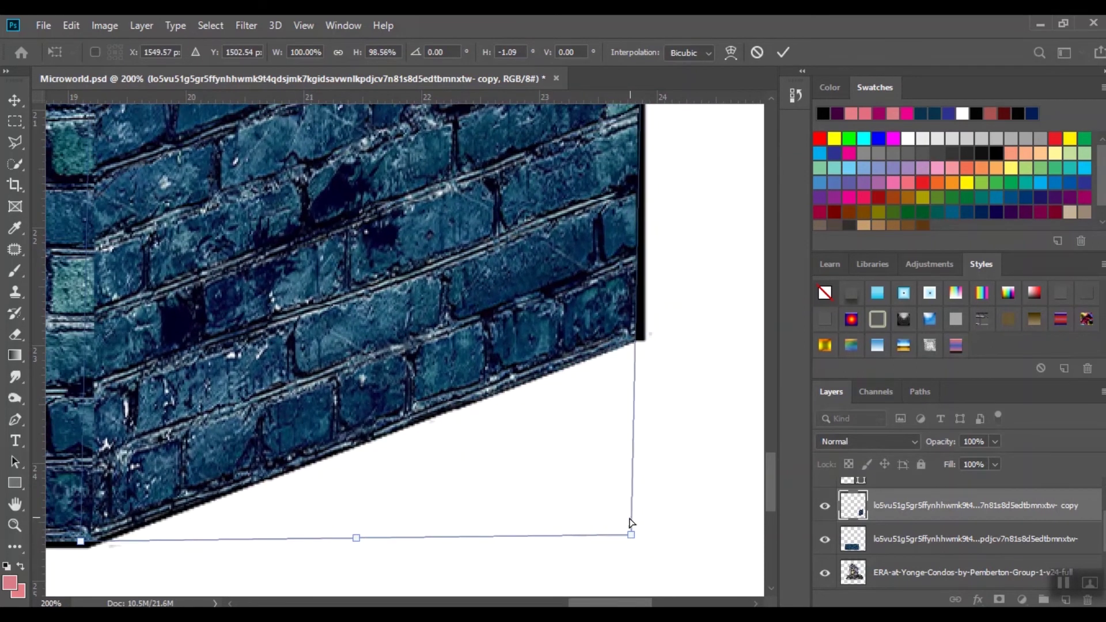
key("Up")
key("Up")
key("Up")
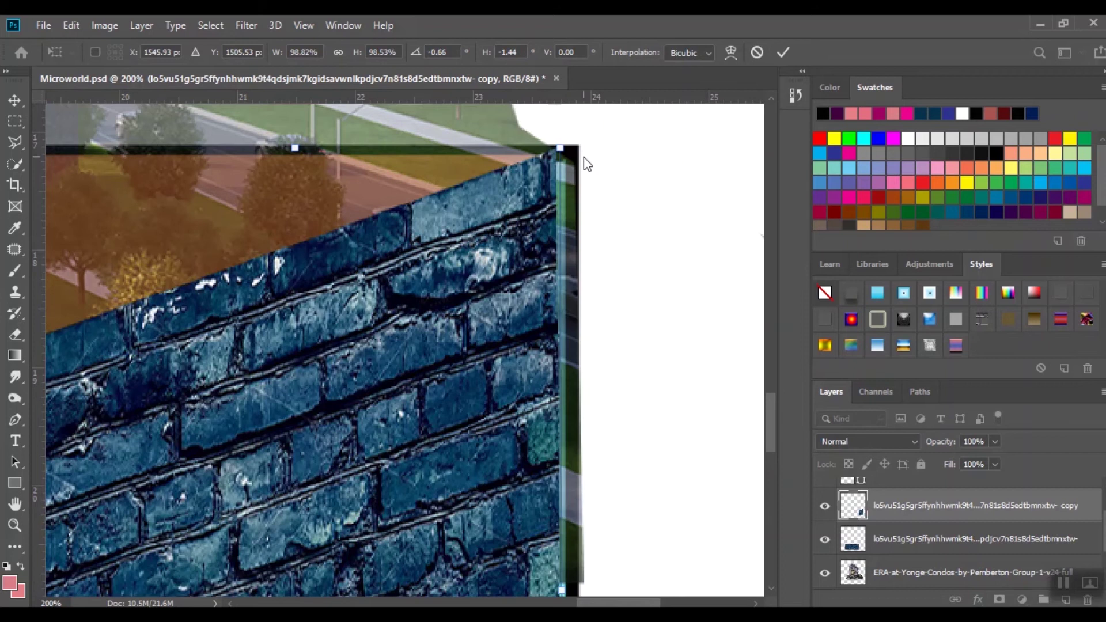
key("ctrl+minus")
key("ctrl+minus")
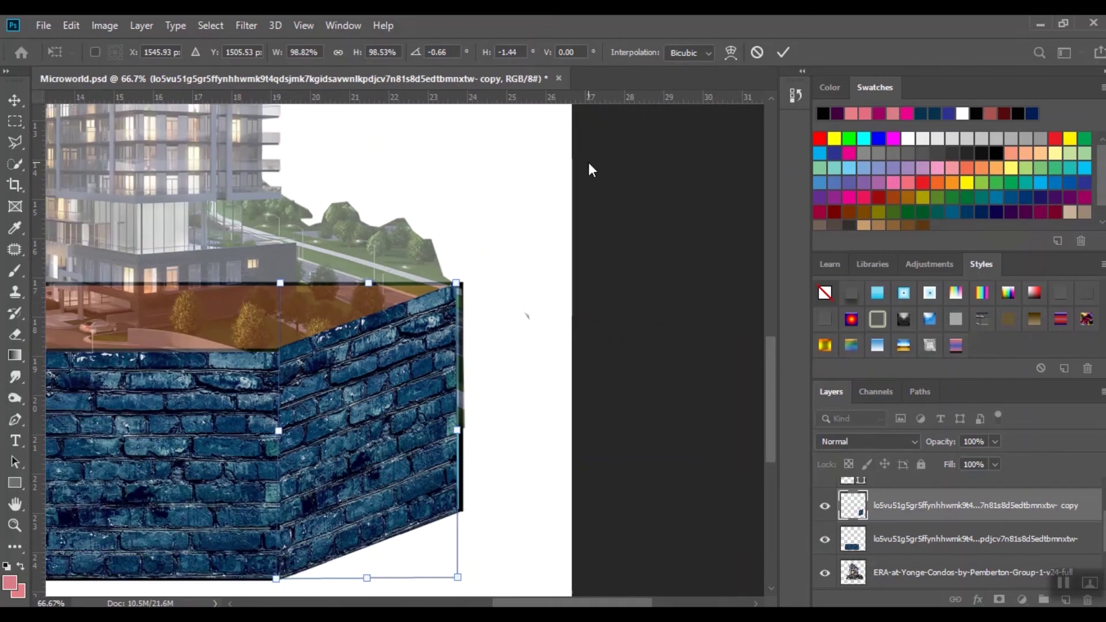
left_click_drag(460, 431, 496, 436)
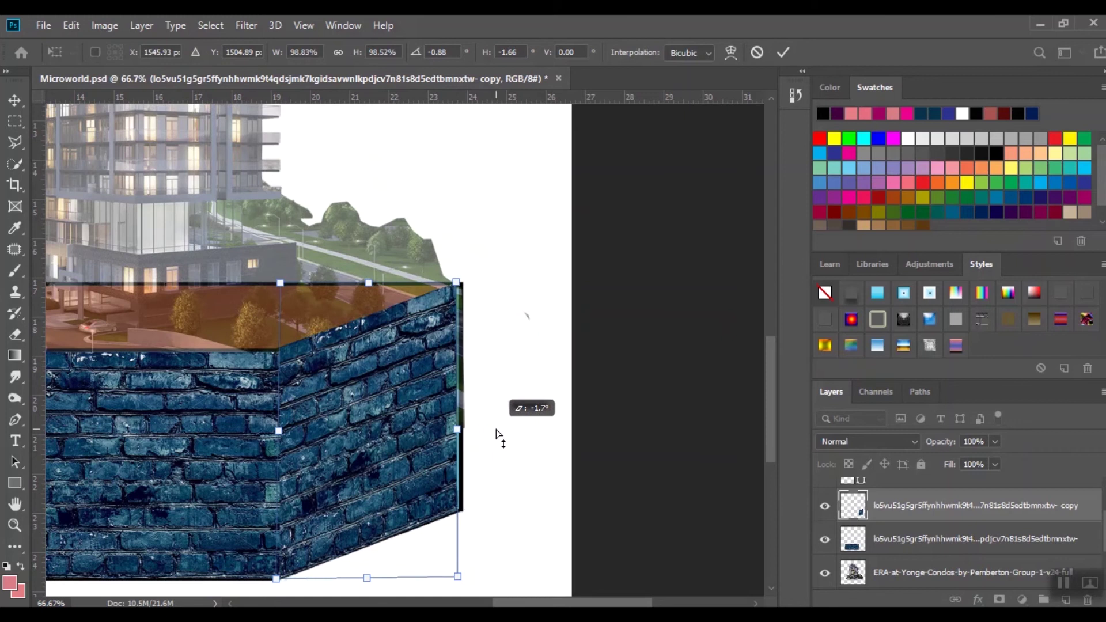
- Warp the side brick layer's outer edge so it reaches the cuboid's right vertical outline
right_click(393, 426)
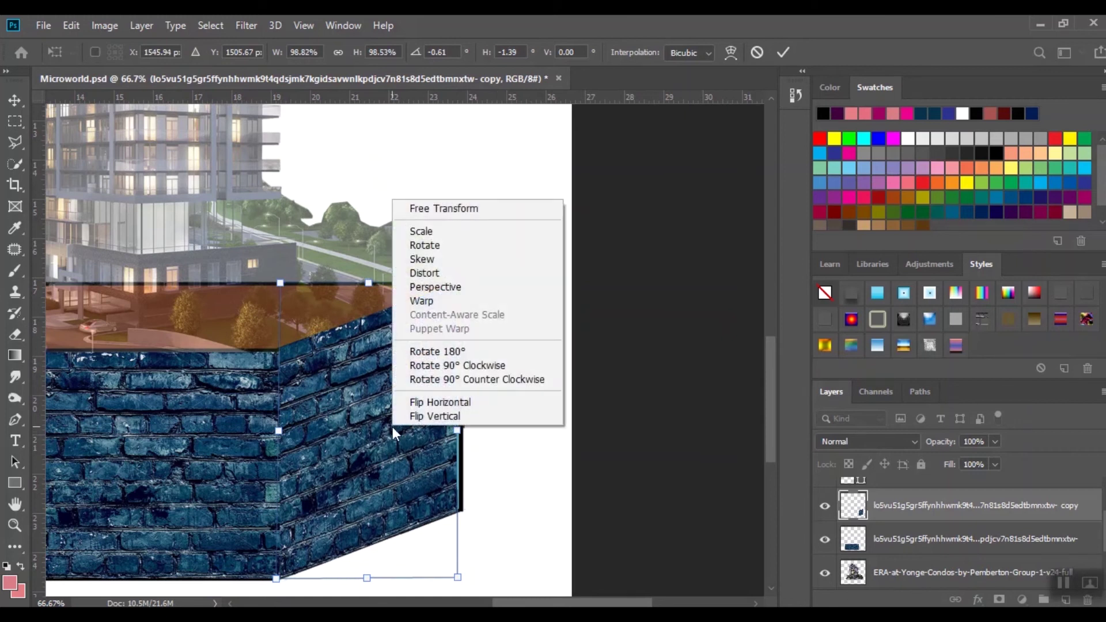
left_click(430, 299)
left_click_drag(464, 479, 465, 471)
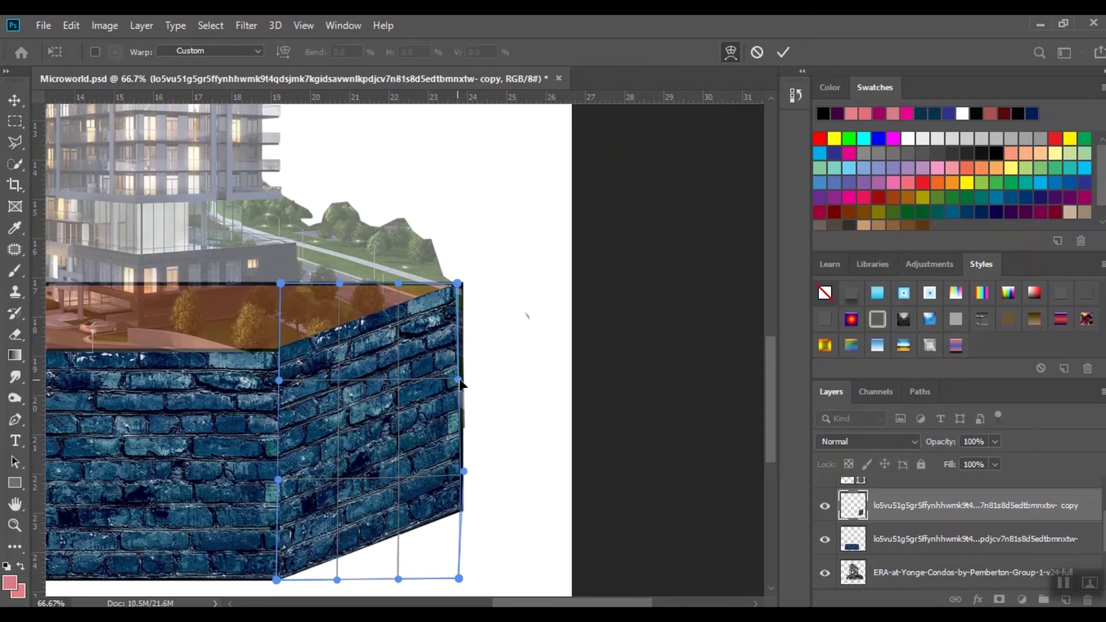
left_click_drag(460, 383, 464, 383)
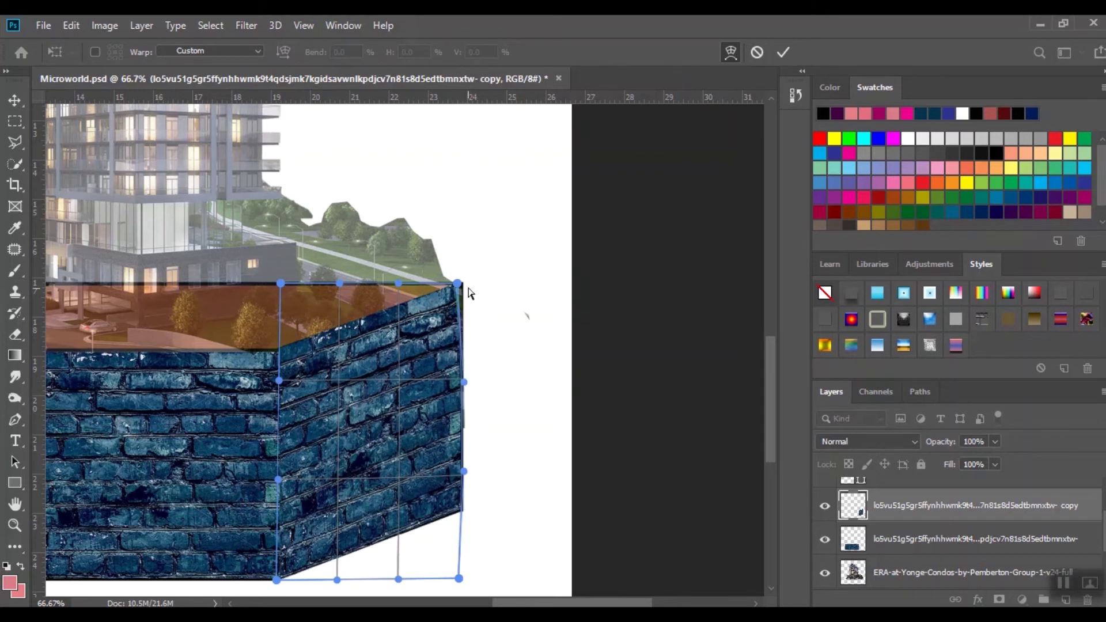
left_click_drag(457, 284, 461, 284)
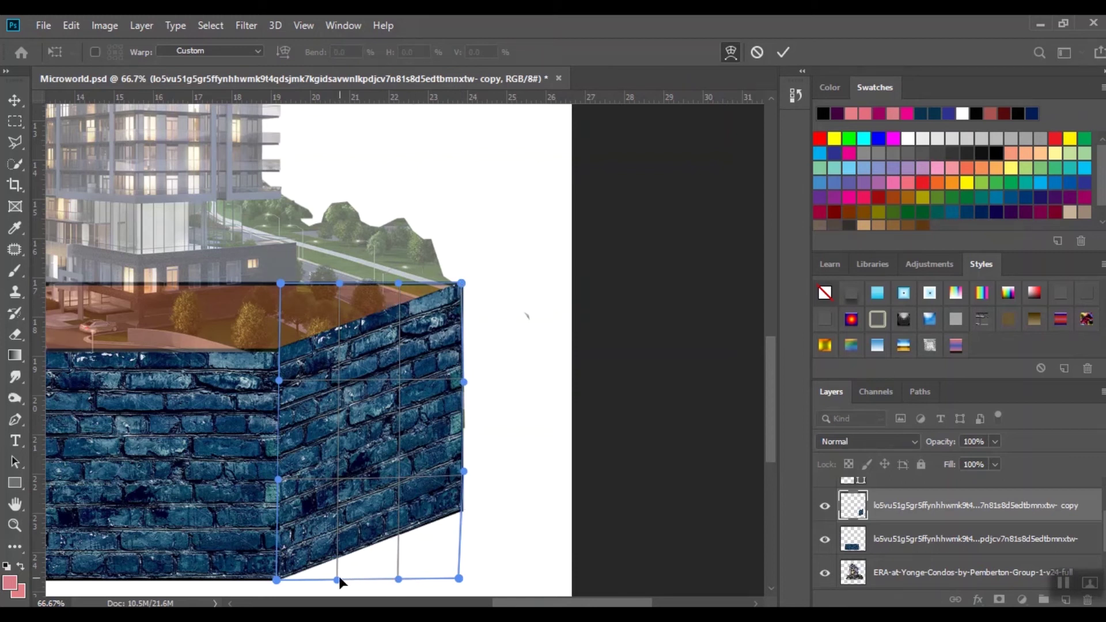
- Warp the side brick layer's bottom and top edges to fit the cuboid, commit it and merge the layer with the front bricks
left_click_drag(337, 579, 401, 570)
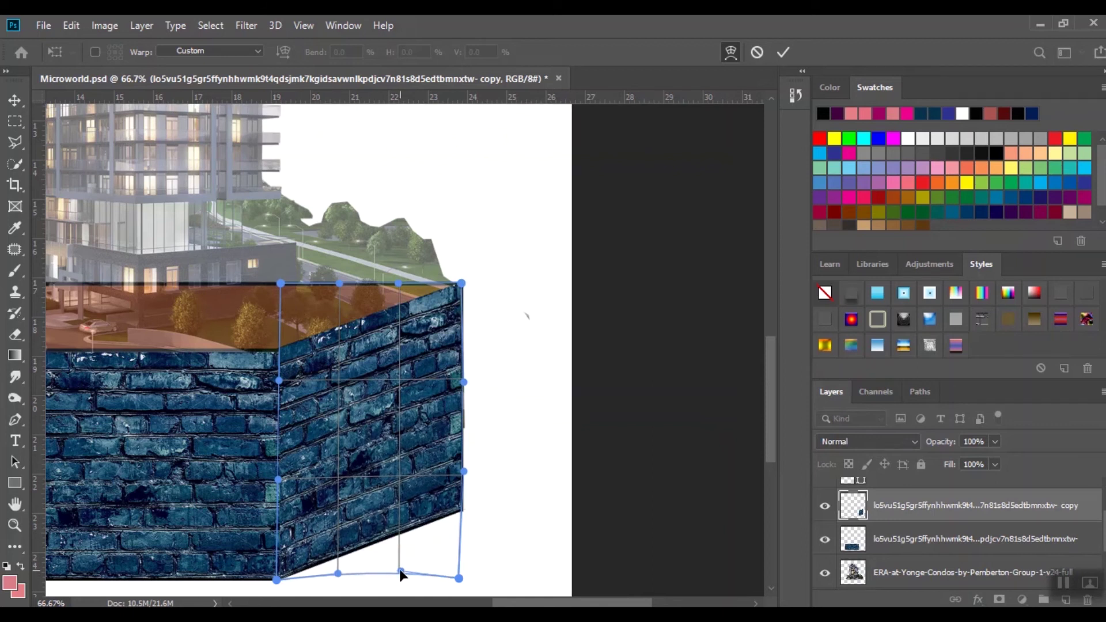
left_click_drag(398, 287, 281, 290)
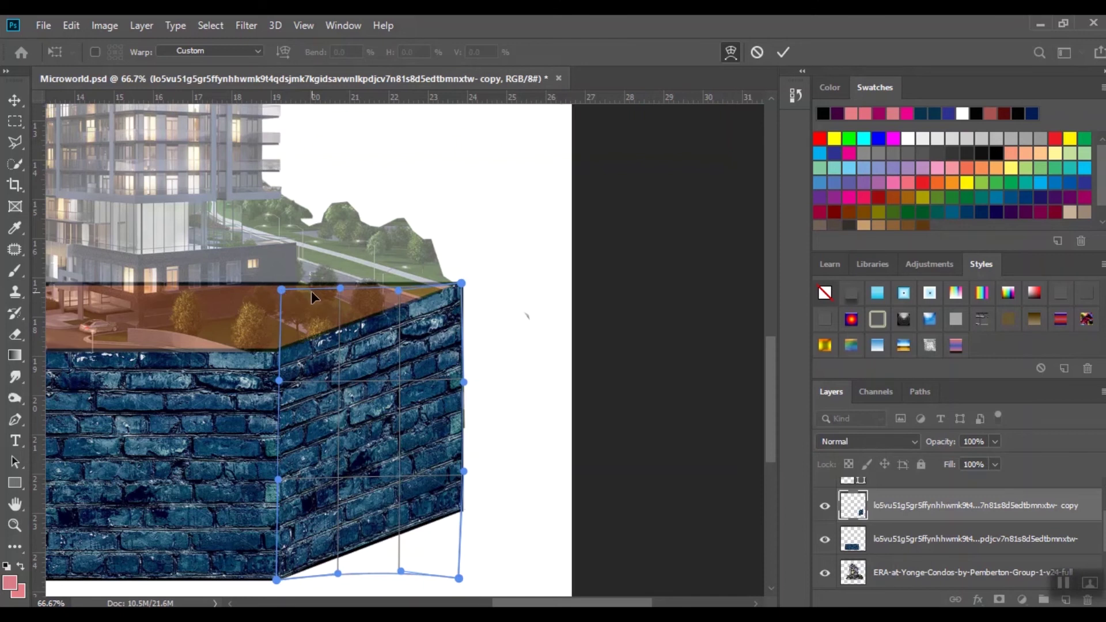
key("Return")
key("ctrl+e")
- Raise the condo tower layer's opacity to 100%
key("ctrl+minus")
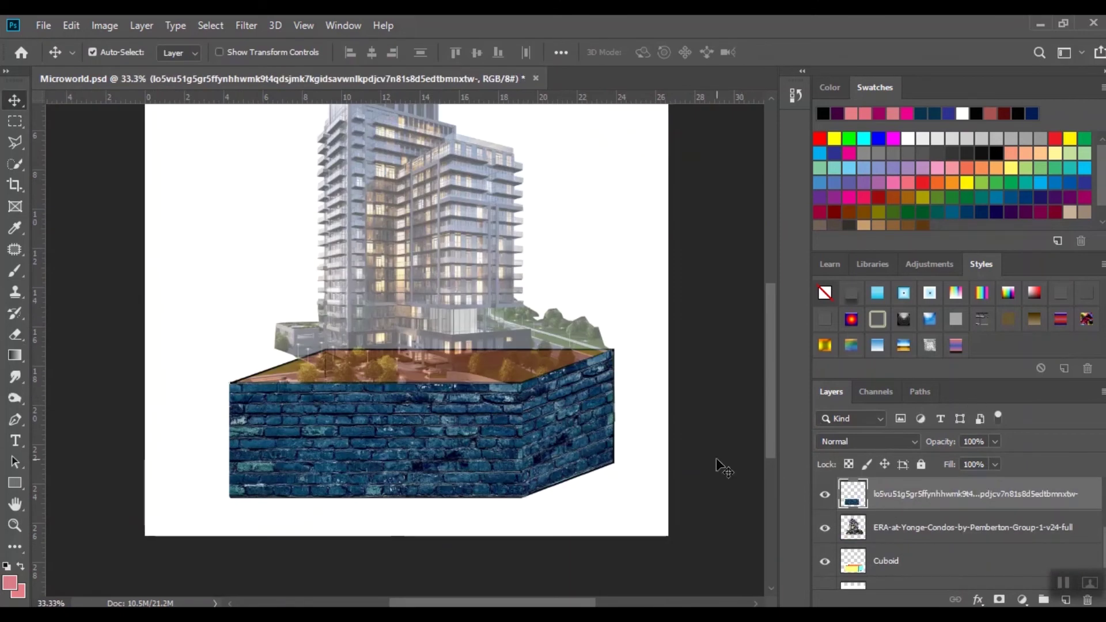
scroll(882, 504, "up", 2)
scroll(899, 521, "down", 2)
left_click(907, 527)
left_click(994, 442)
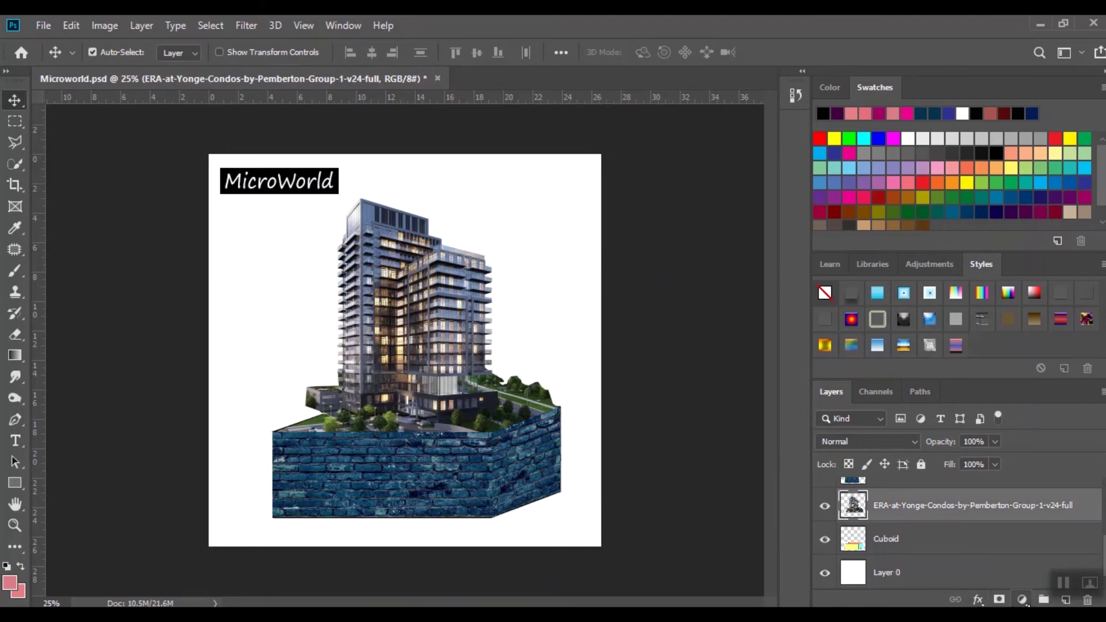
- Add a Color Lookup adjustment layer directly above the tower layer with the 2Strip.look 3D LUT
left_click(1022, 600)
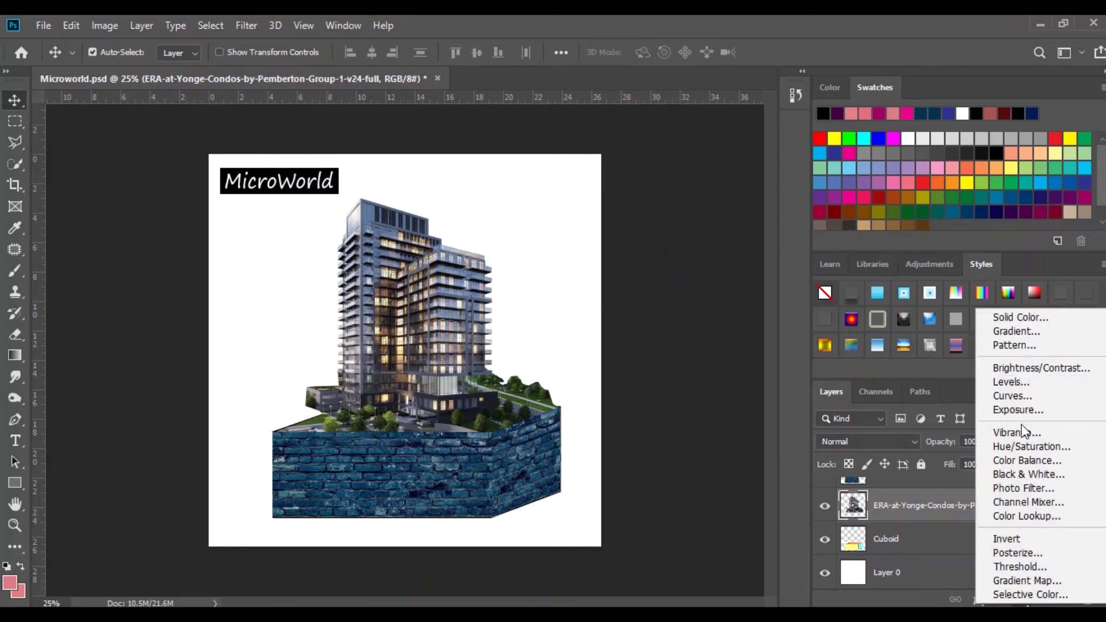
left_click(1008, 516)
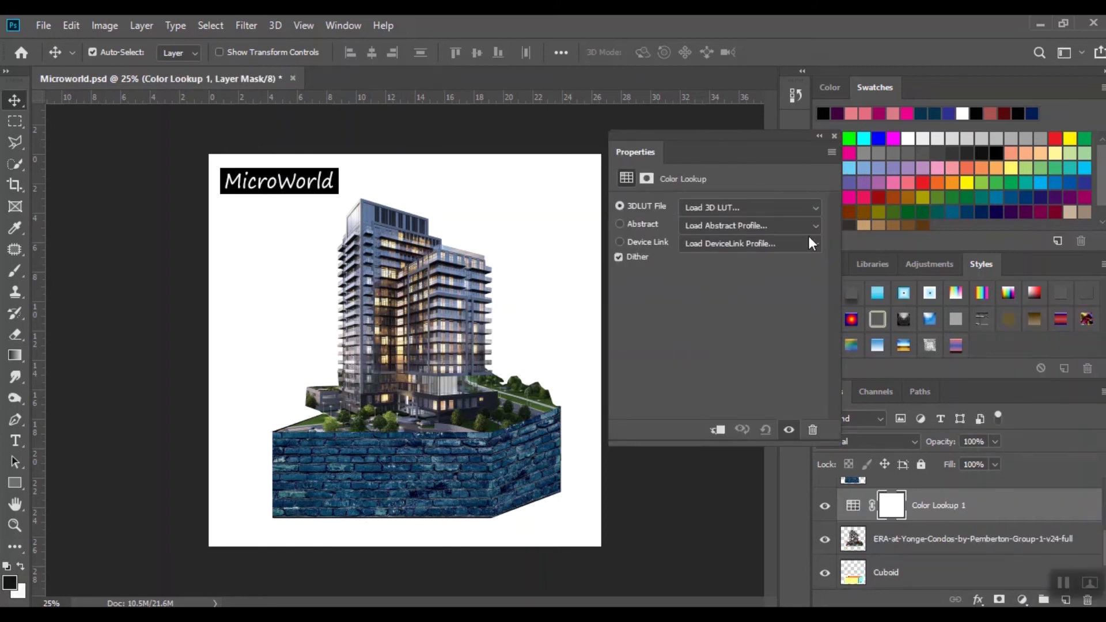
left_click(796, 203)
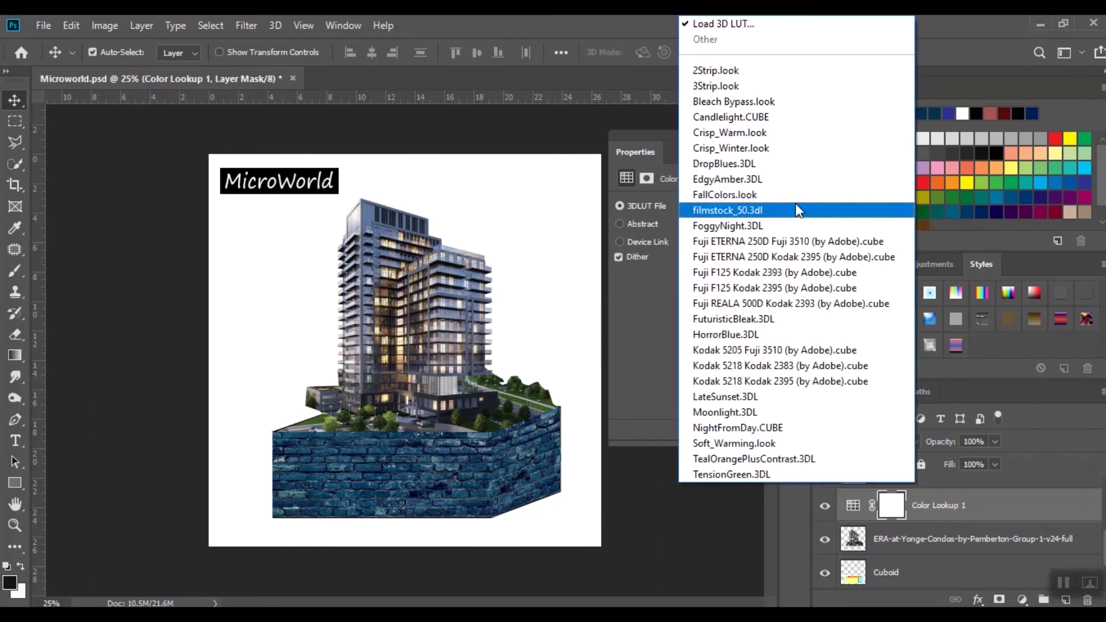
left_click(739, 72)
- Try several Fuji and Kodak 3D LUTs on the Color Lookup layer and settle on HorrorBlue.3DL
left_click(756, 209)
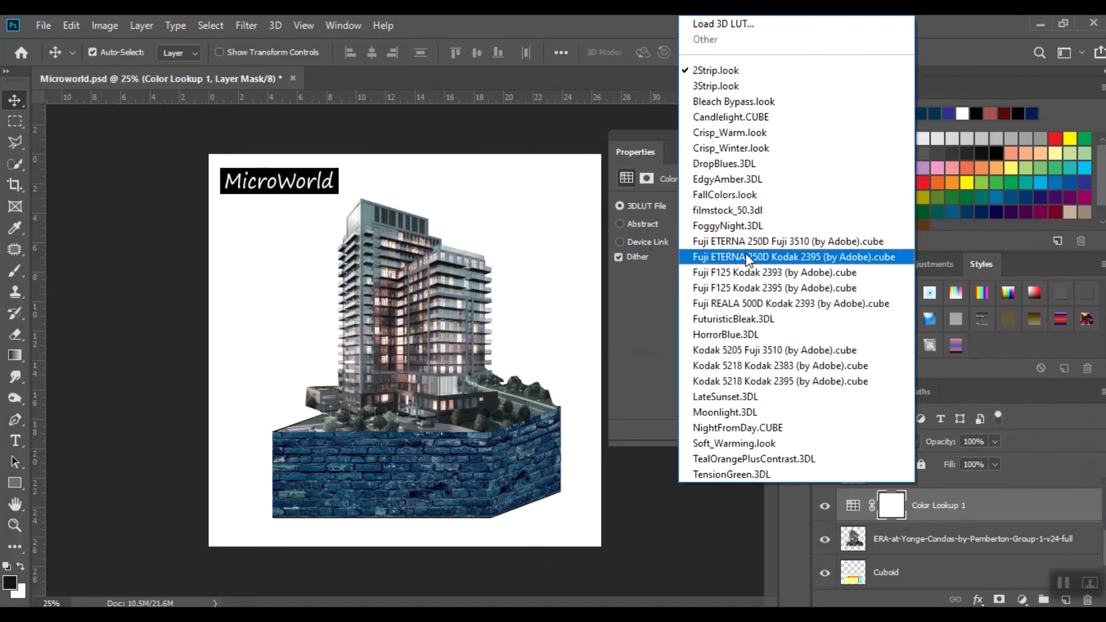
left_click(747, 237)
left_click(773, 208)
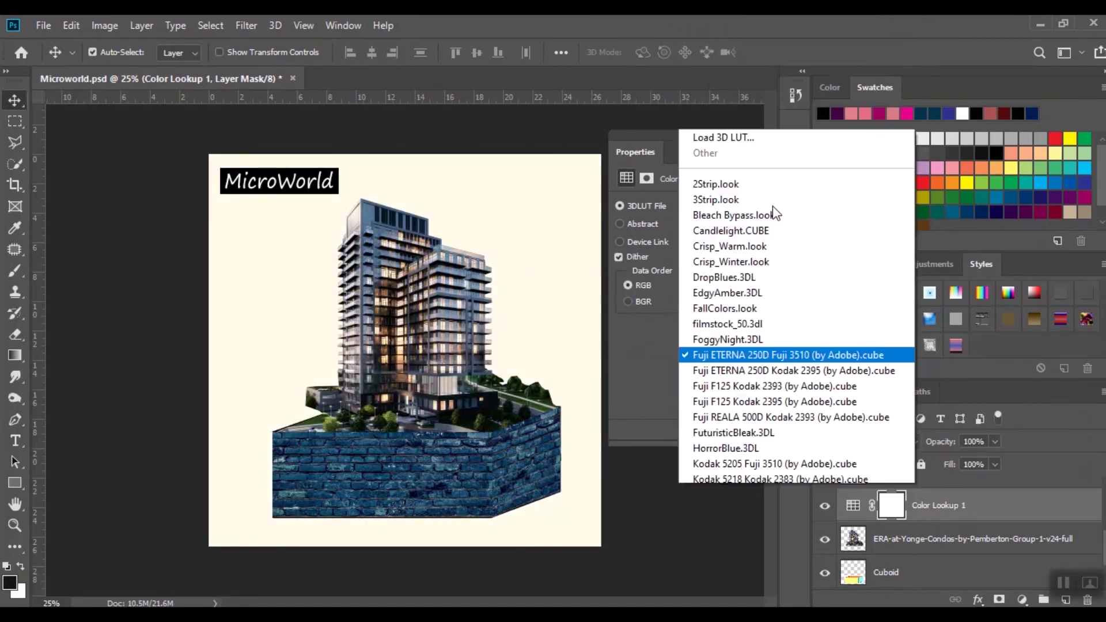
left_click(762, 273)
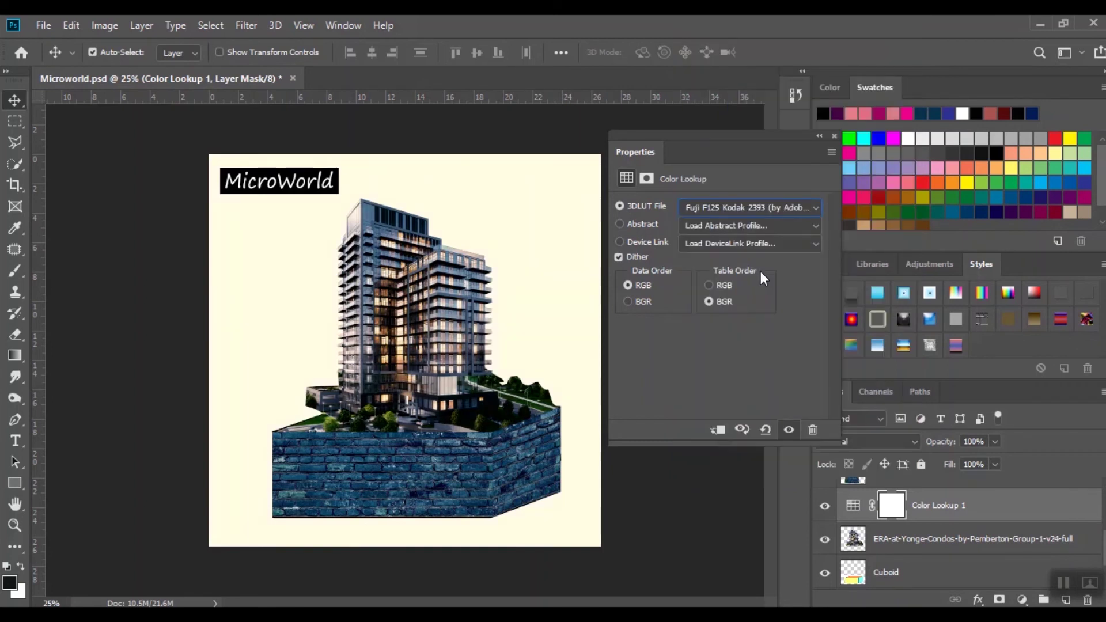
left_click(794, 205)
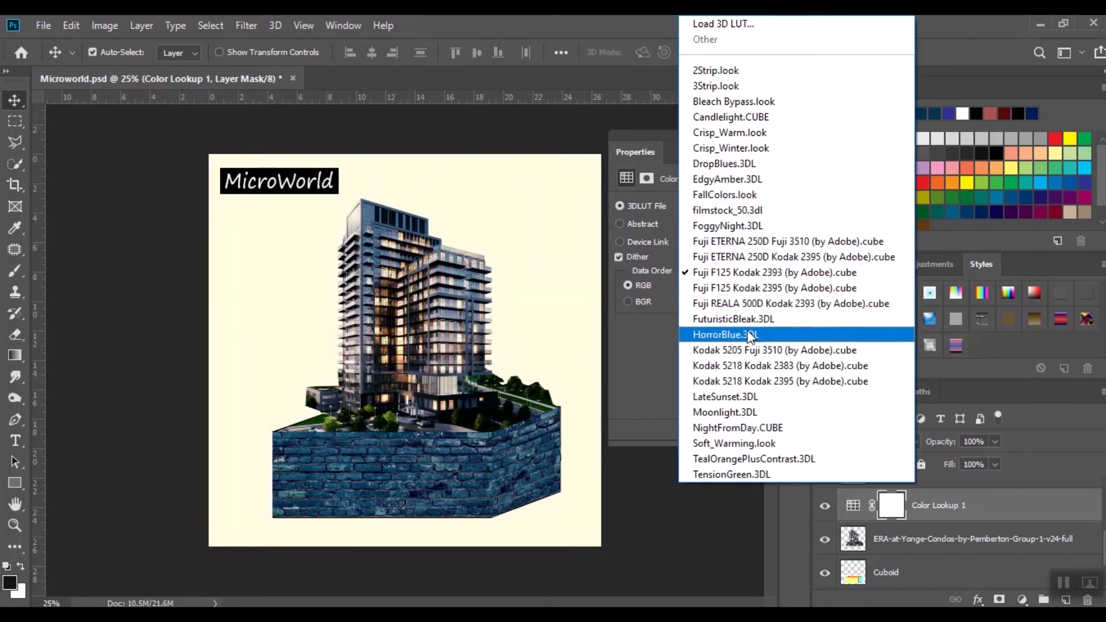
left_click(742, 351)
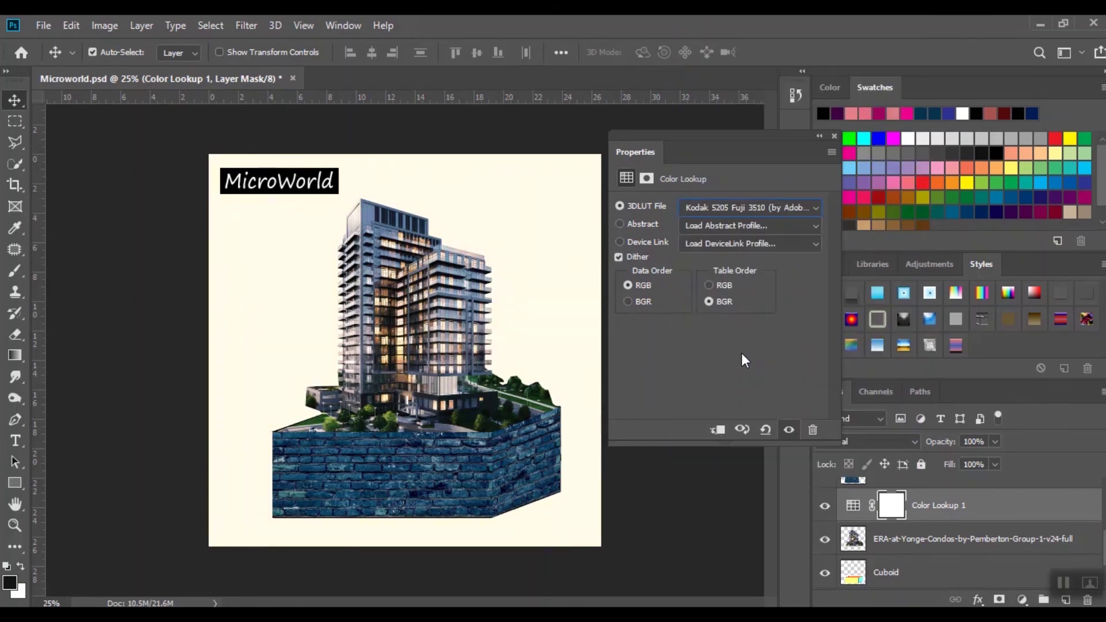
left_click(776, 207)
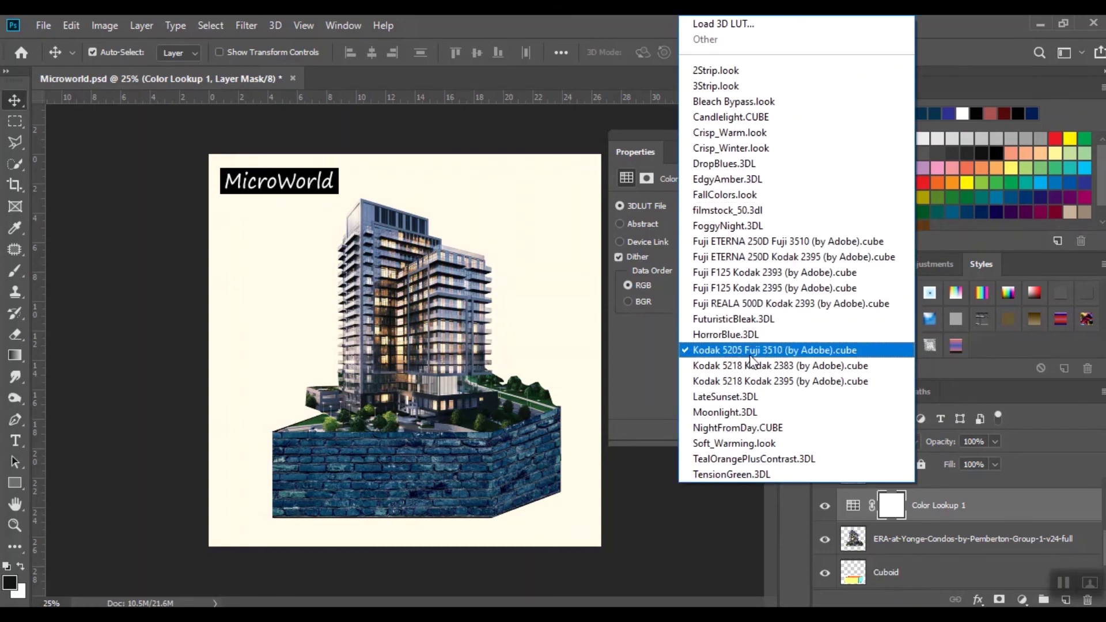
left_click(748, 369)
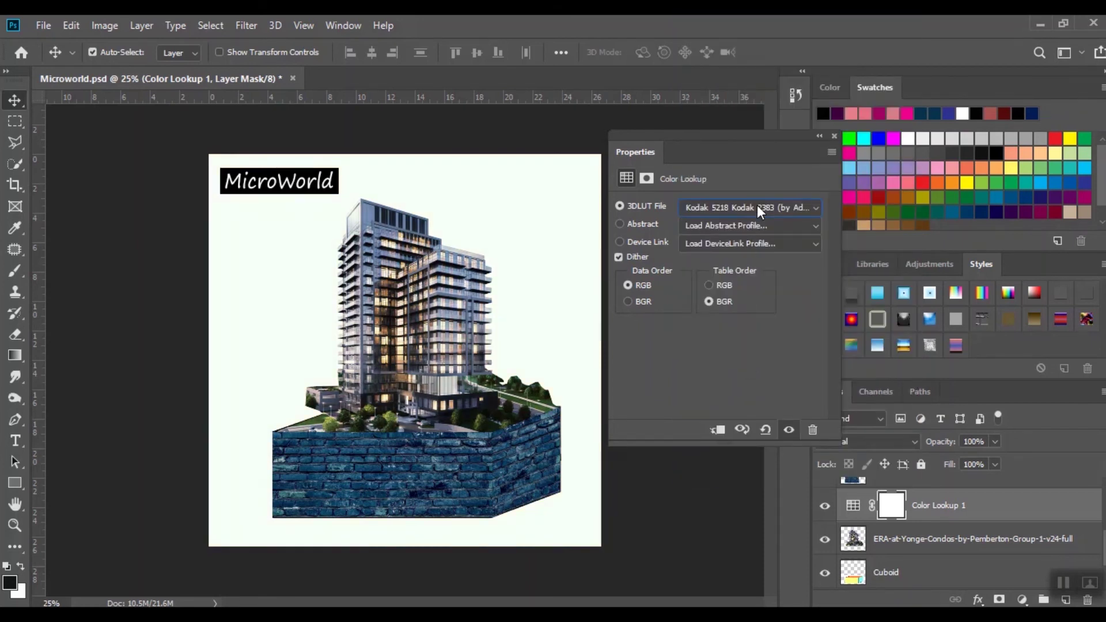
left_click(757, 205)
left_click(730, 335)
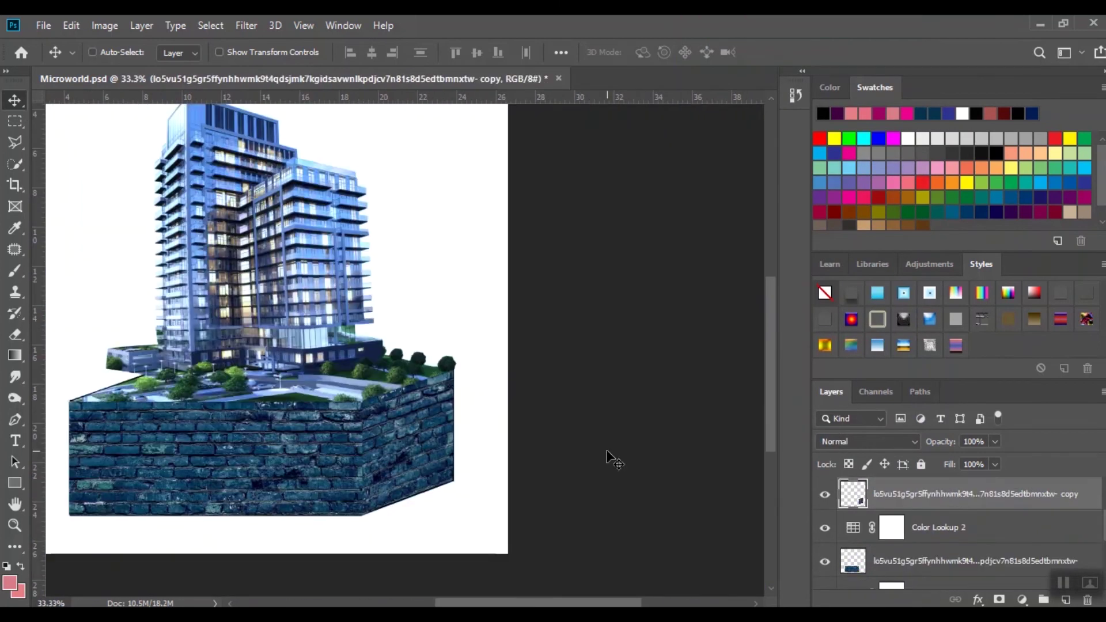
- Save the MicroWorld document with the whole composition in view
key("ctrl+minus")
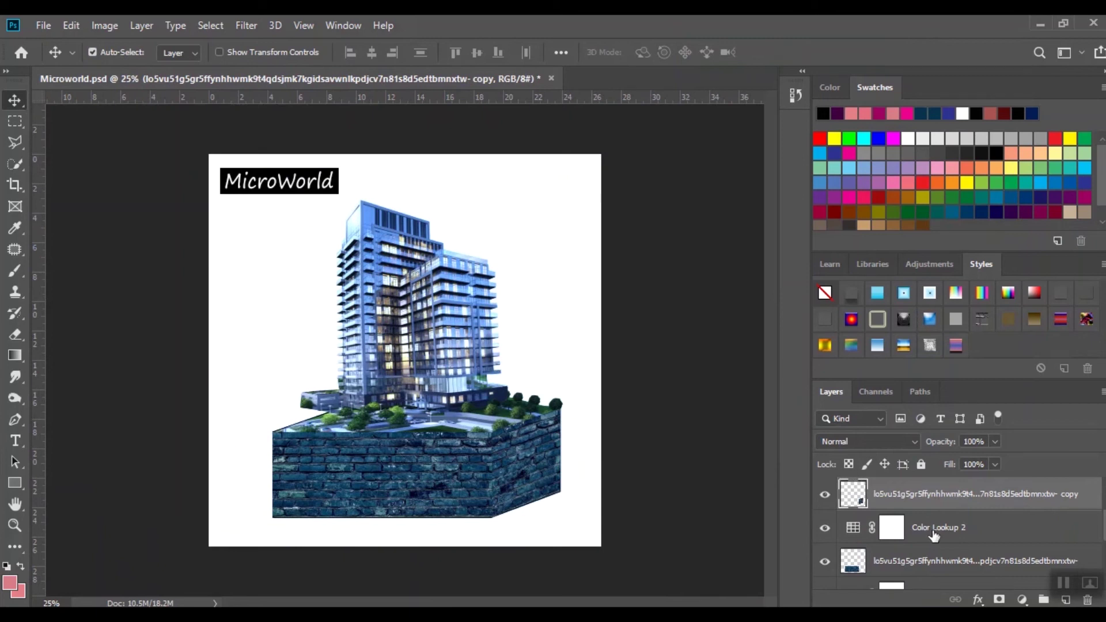
key("ctrl+s")
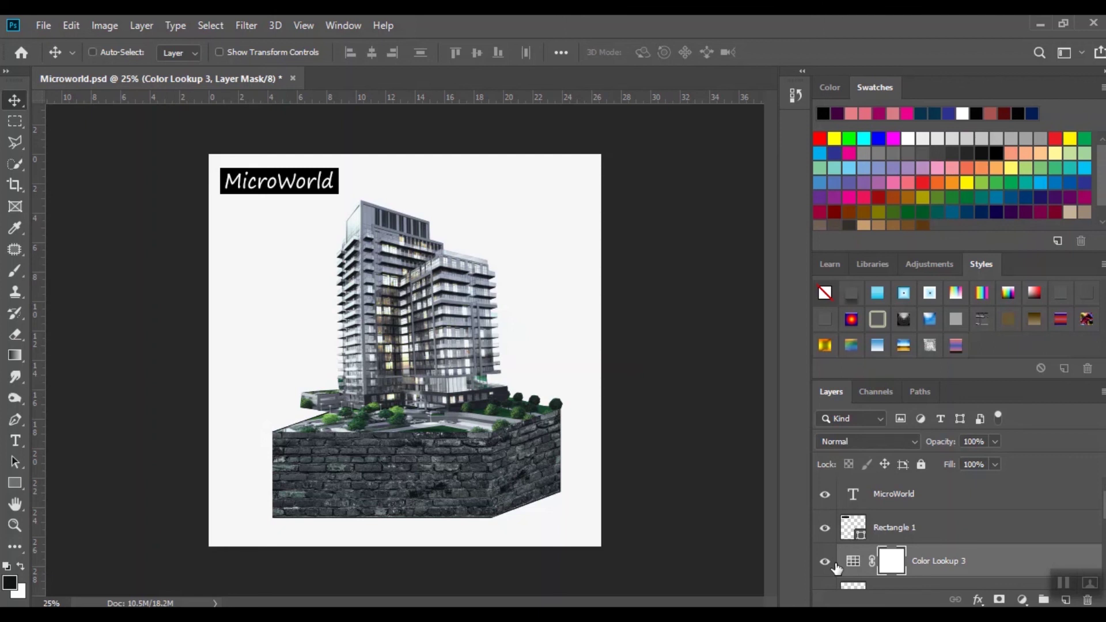
- Examine the colour-graded tower and brick block up close and select the front brick layer
key("ctrl+plus")
key("ctrl+plus")
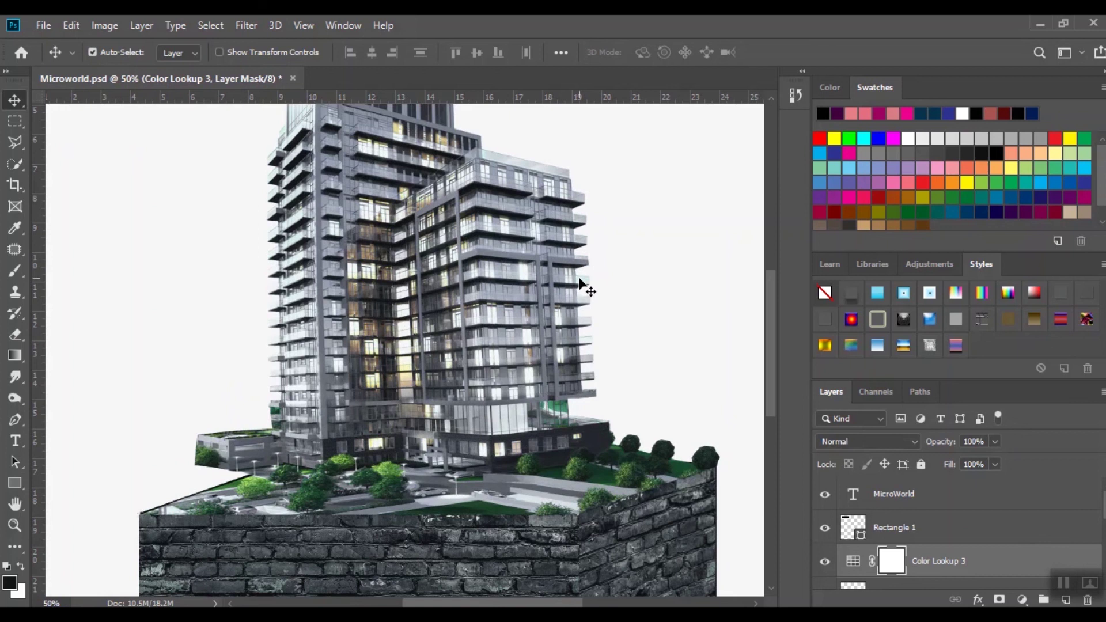
key("ctrl+minus")
key("ctrl+minus")
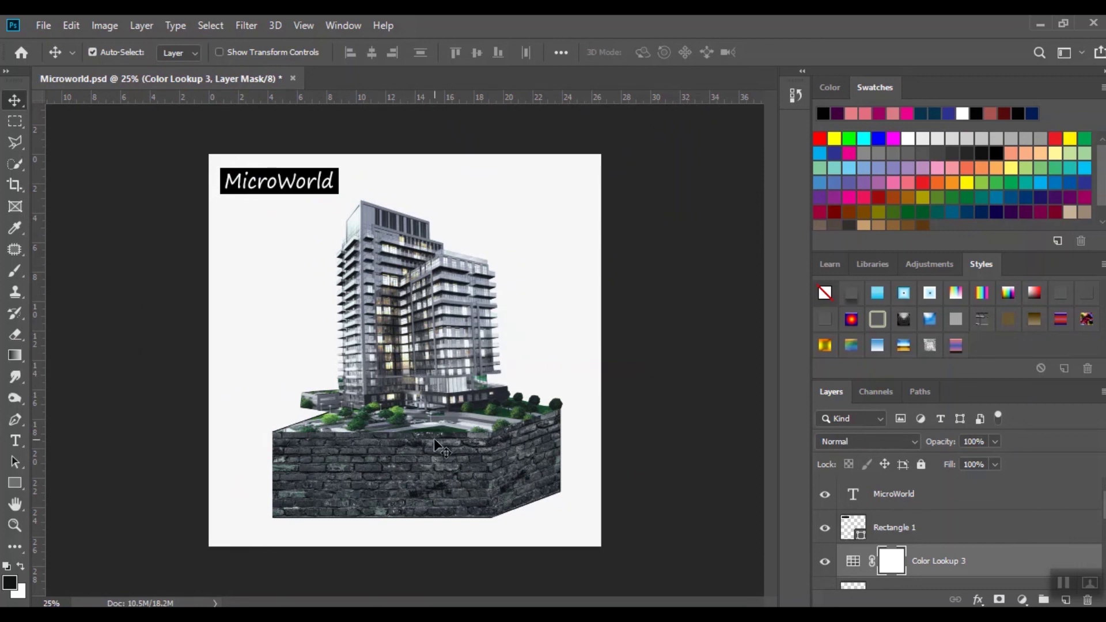
left_click(409, 494)
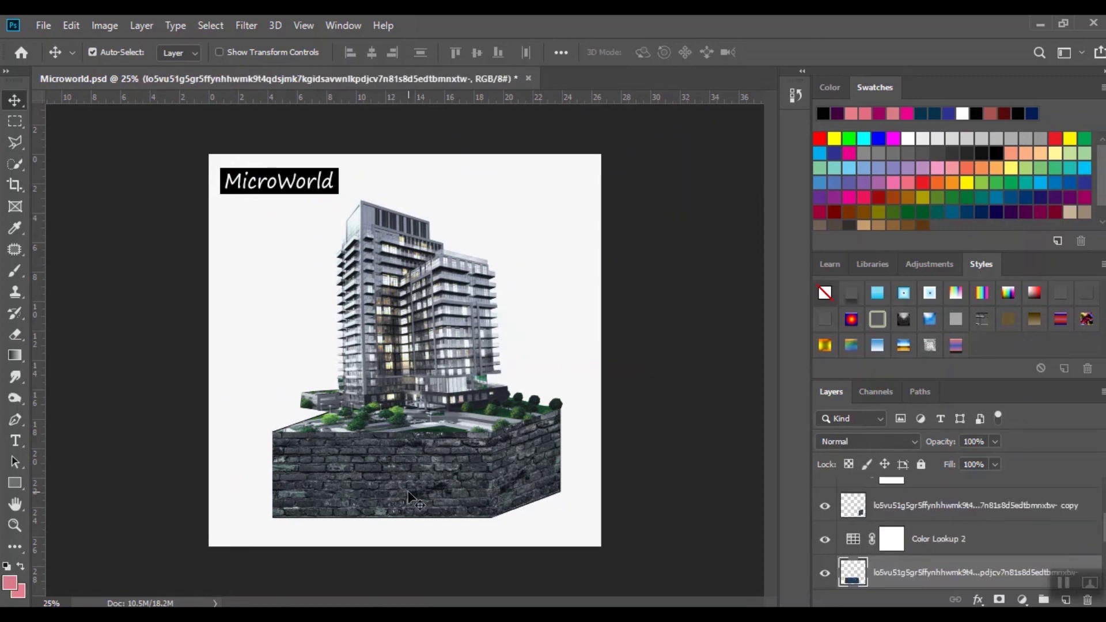